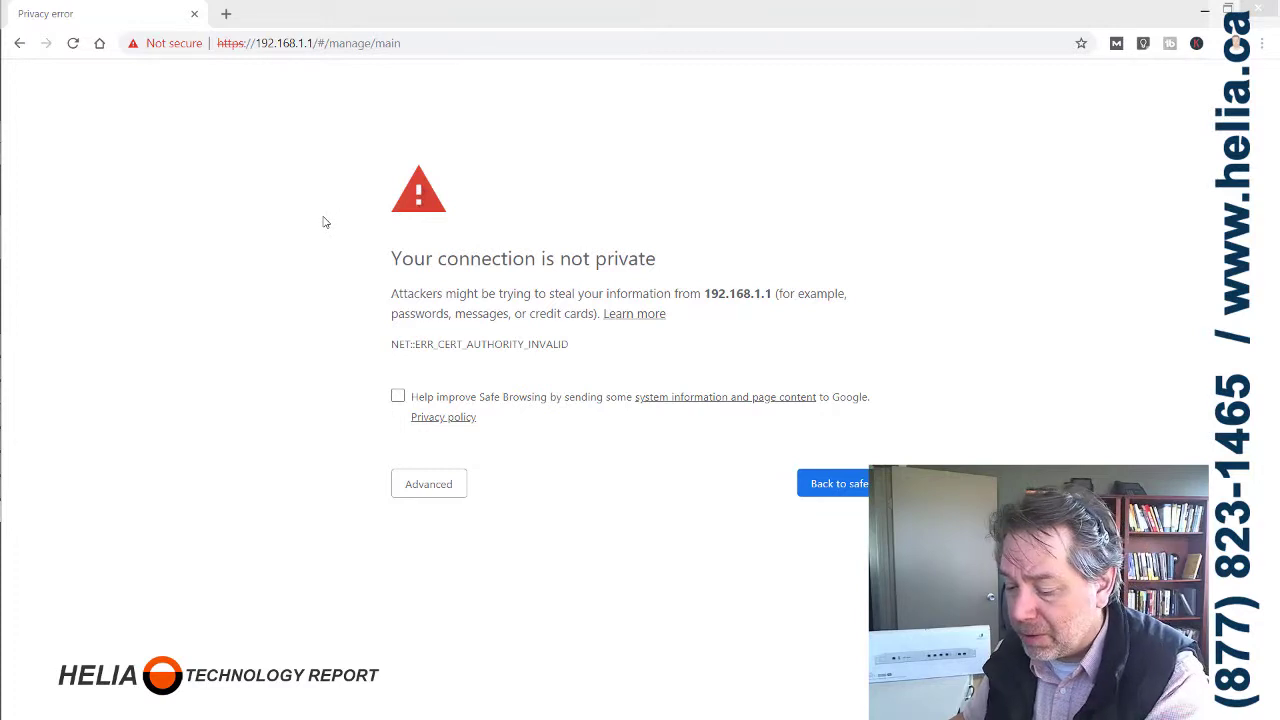
Run ipconfig in Command Prompt to find this PC's IP 192.168.1.6 and gateway 192.168.1.1
key("super+r")
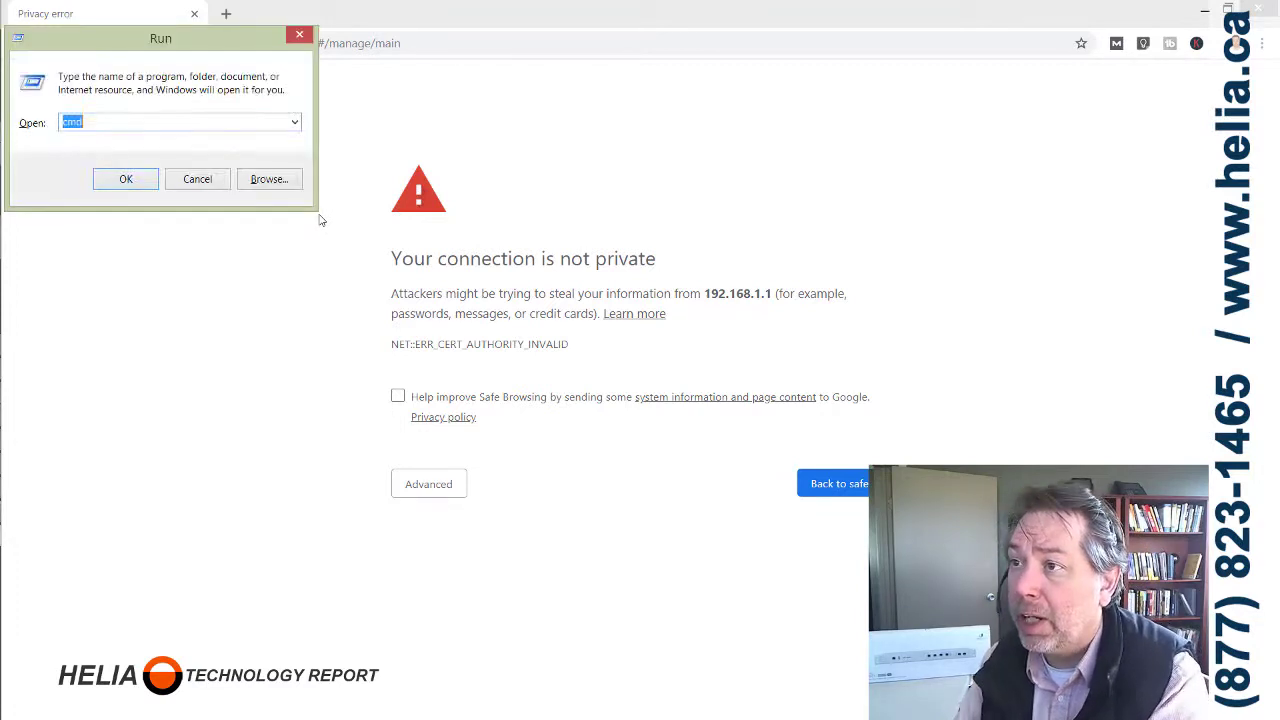
key("Return")
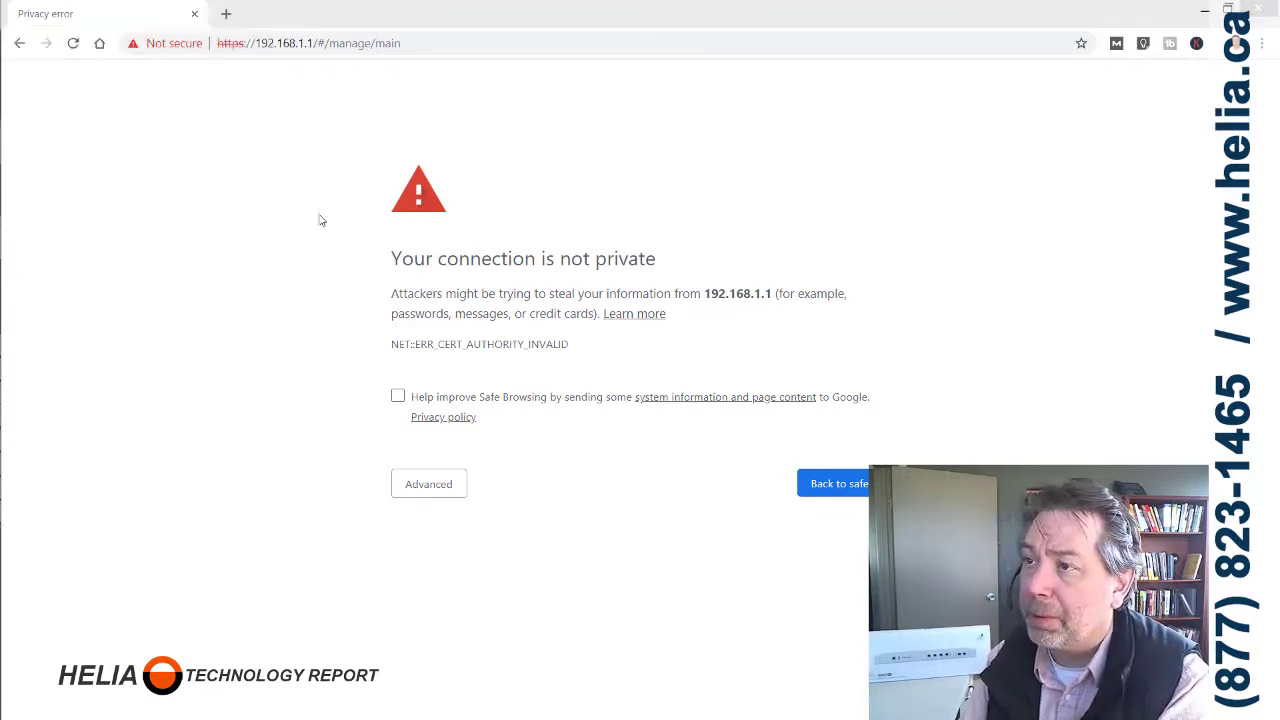
type("ipconfig")
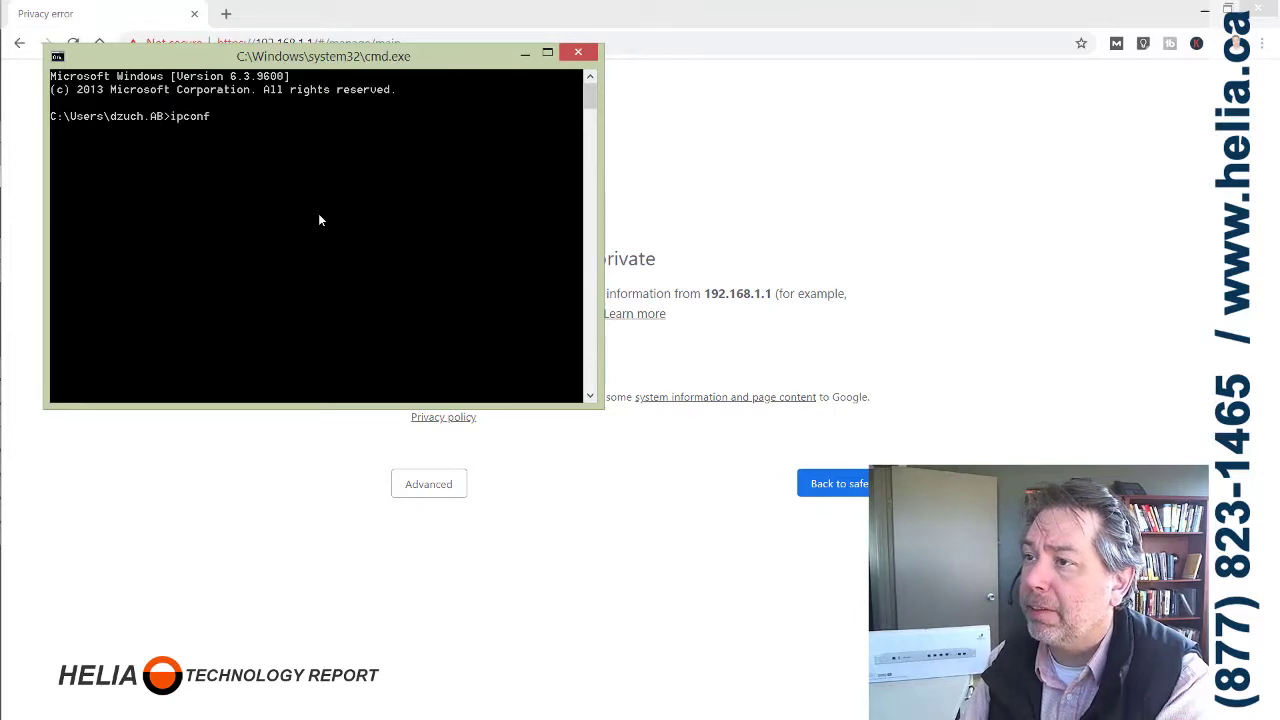
key("Return")
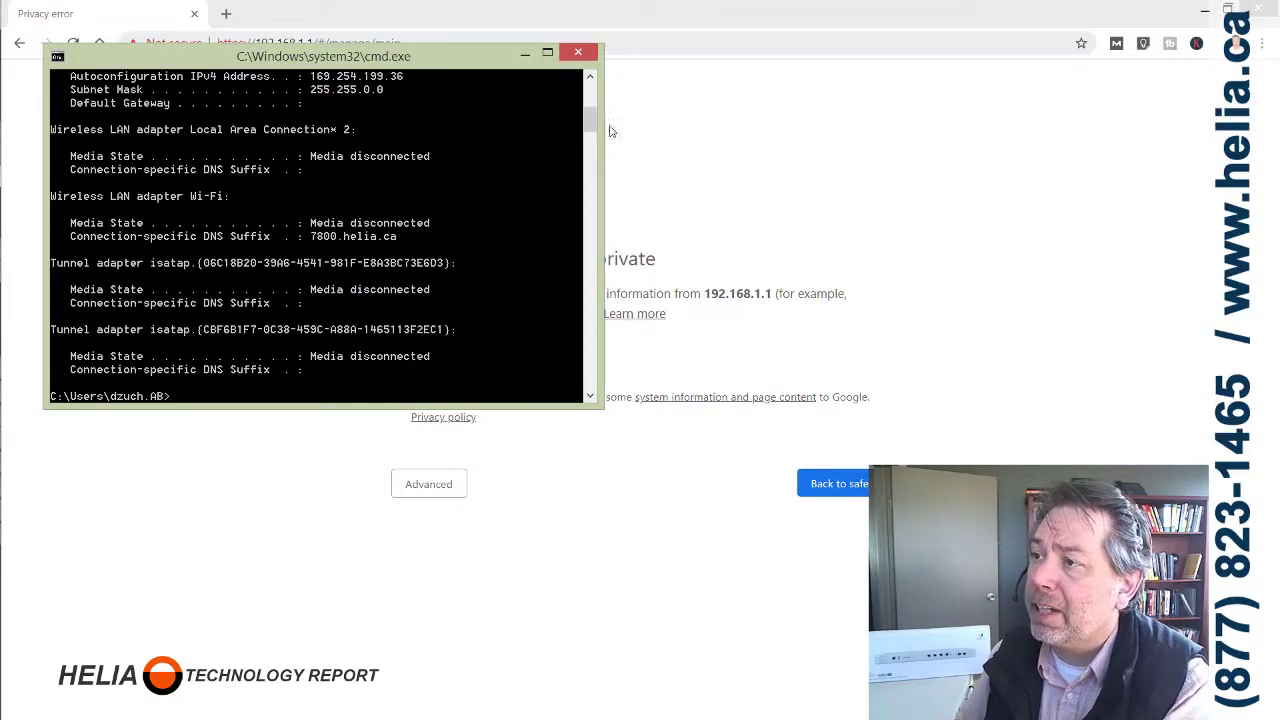
left_click_drag(592, 124, 589, 104)
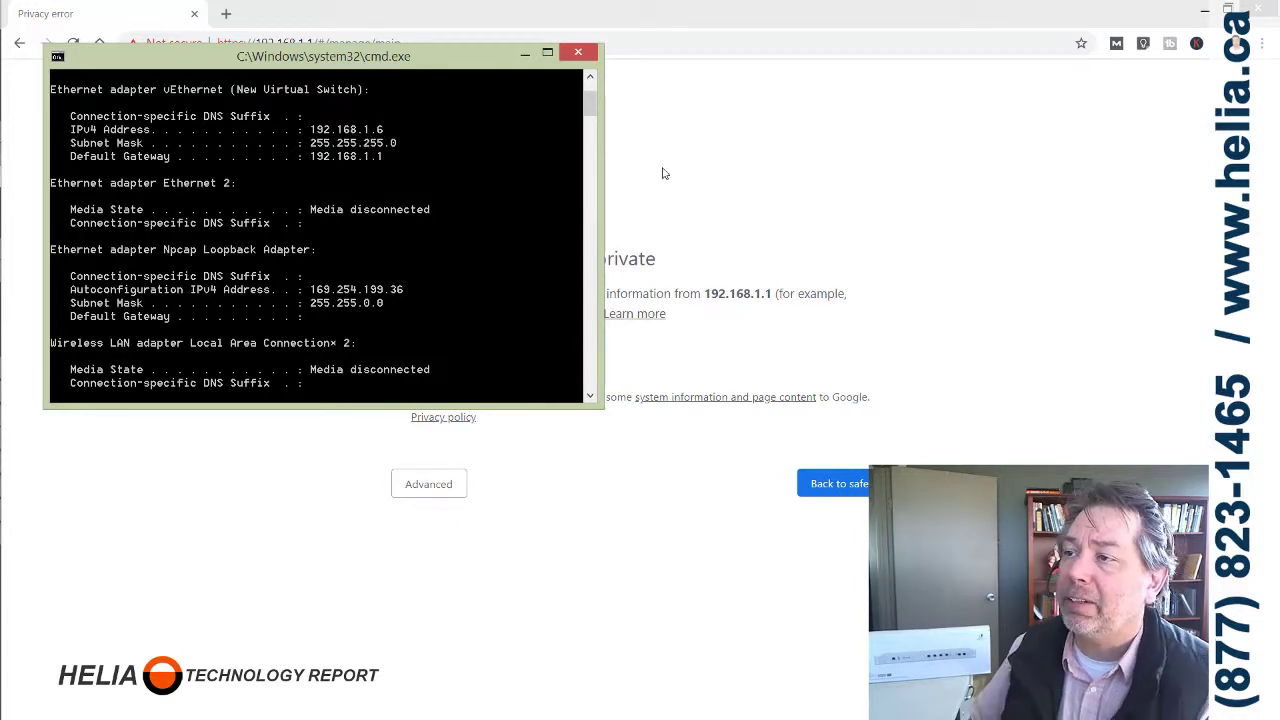
left_click(603, 152)
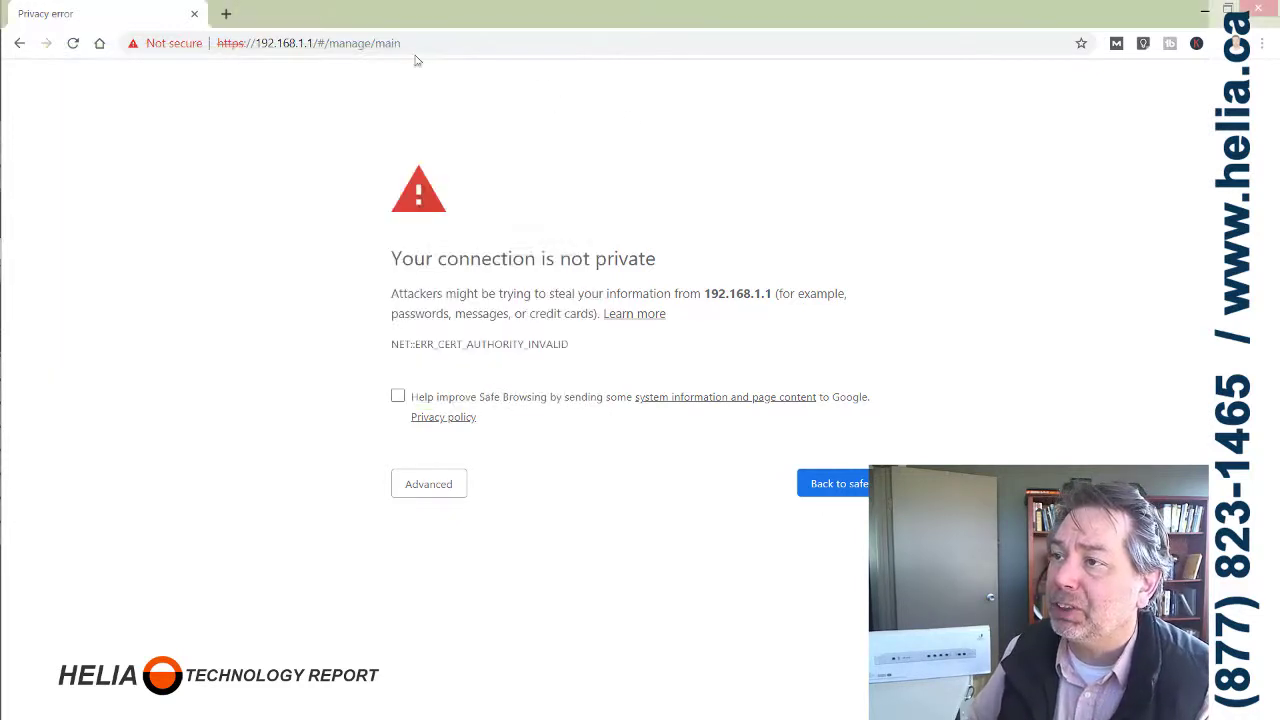
left_click(473, 44)
key("End")
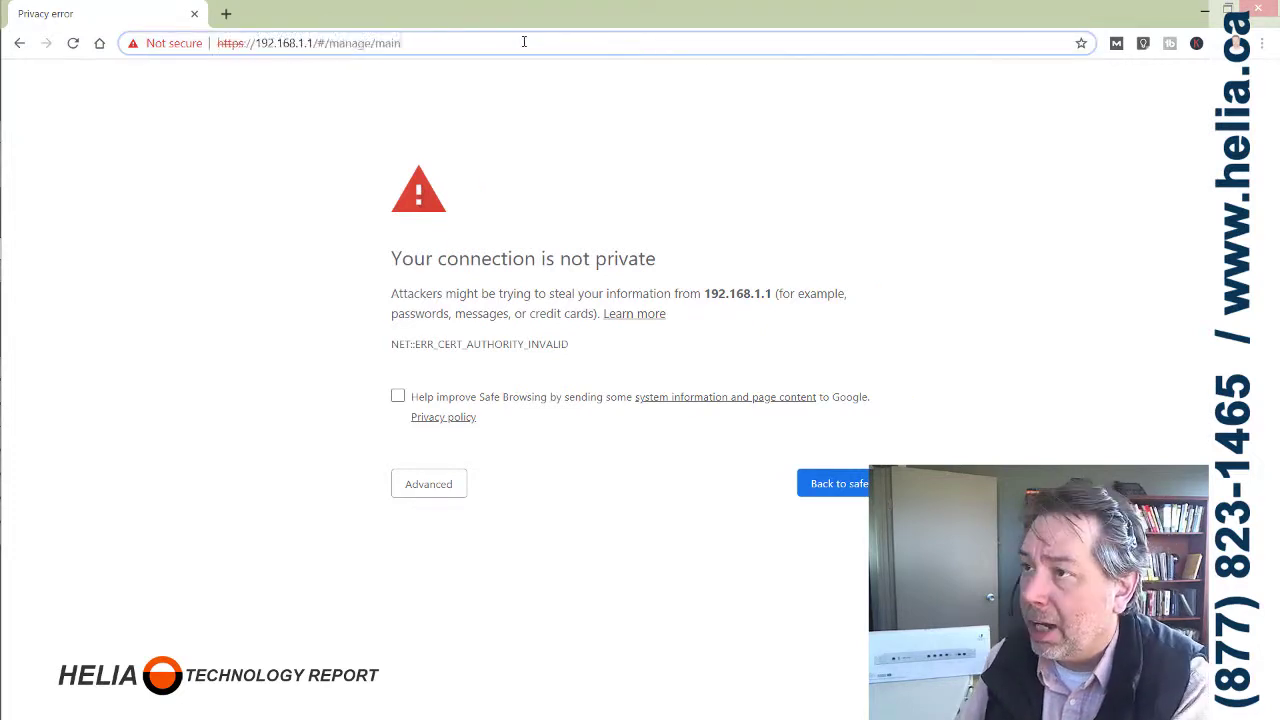
key("ctrl+shift+Left")
key("ctrl+shift+Left")
key("ctrl+shift+Left")
key("ctrl+shift+Left")
key("ctrl+shift+Left")
key("ctrl+shift+Right")
key("ctrl+shift+Right")
key("ctrl+shift+Right")
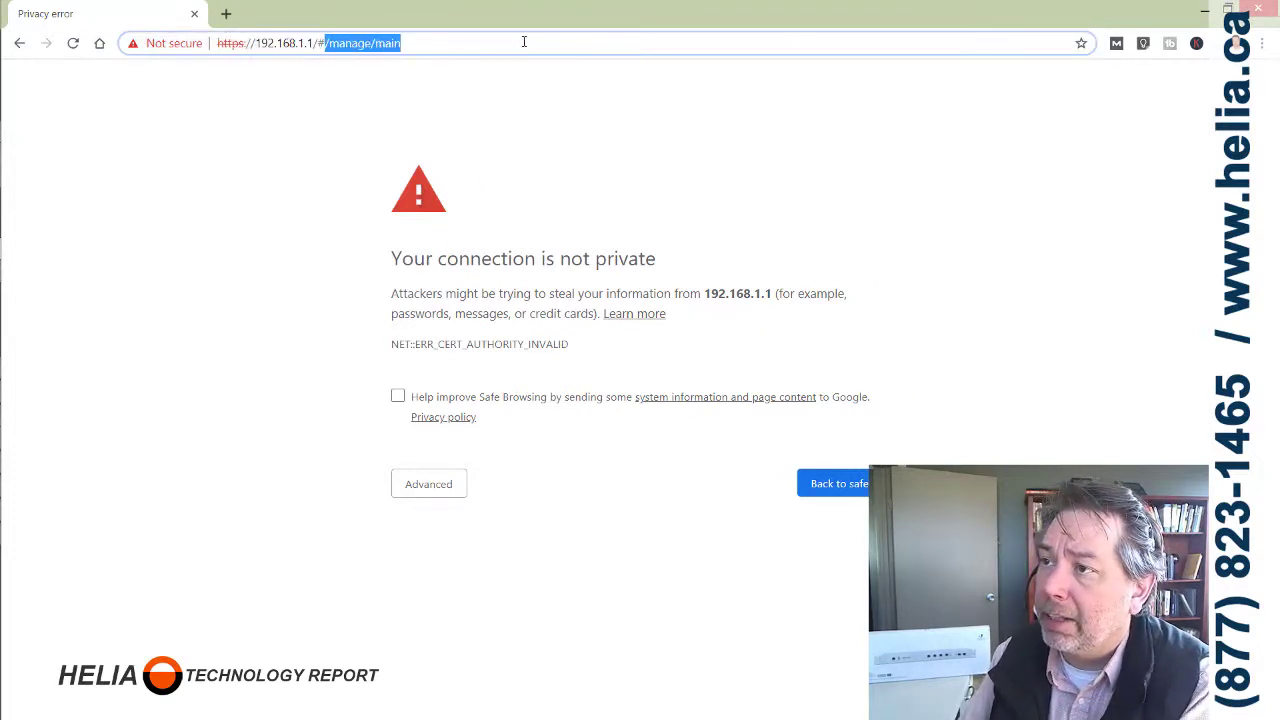
key("shift+Left")
key("BackSpace")
key("Return")
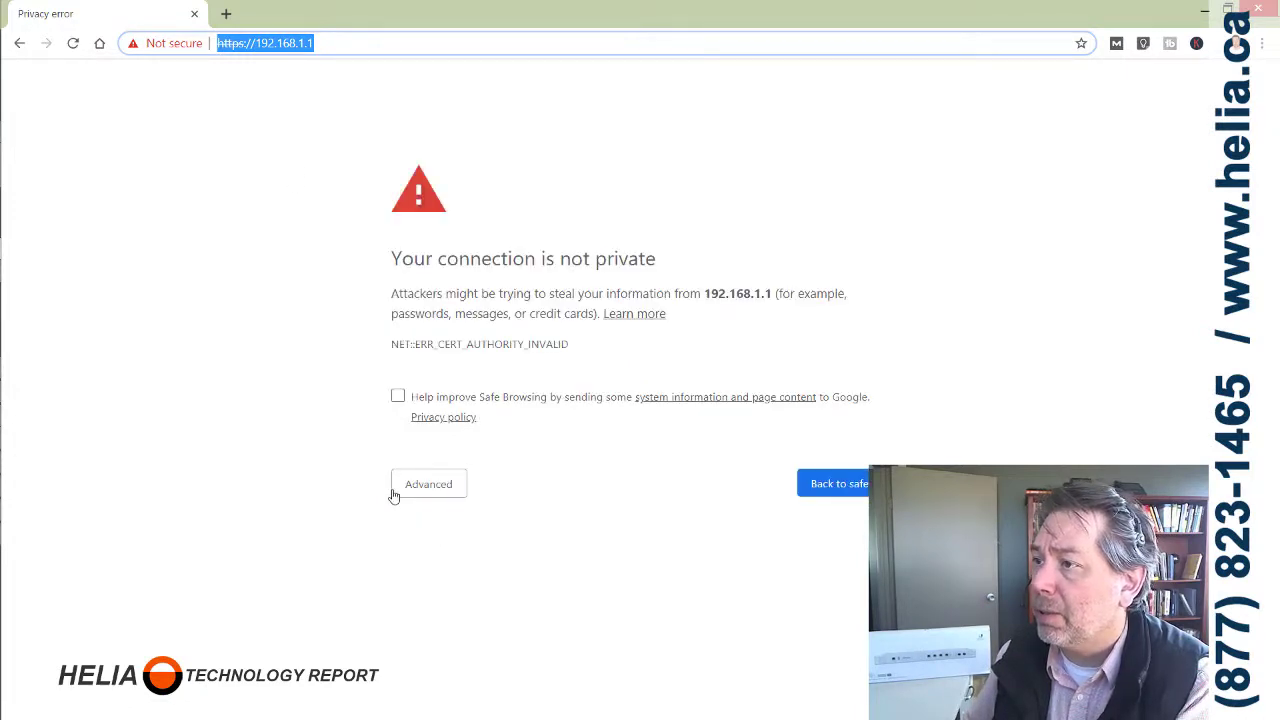
left_click(434, 486)
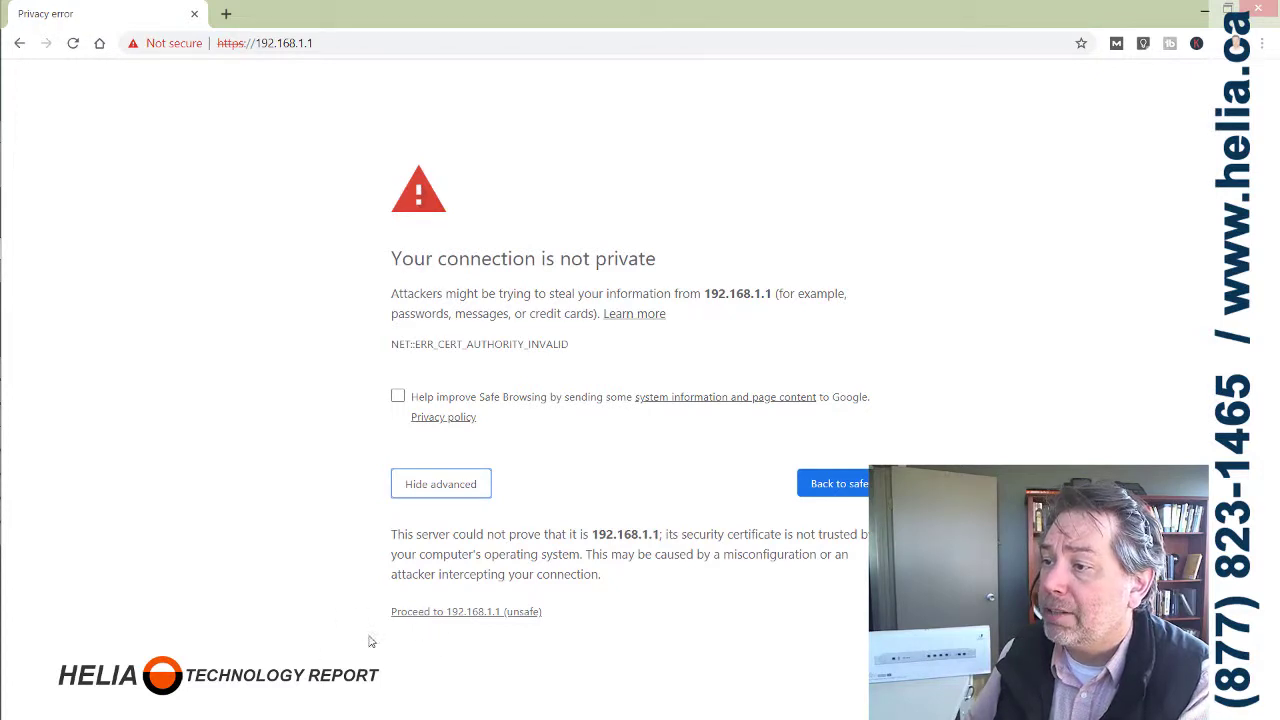
left_click(465, 611)
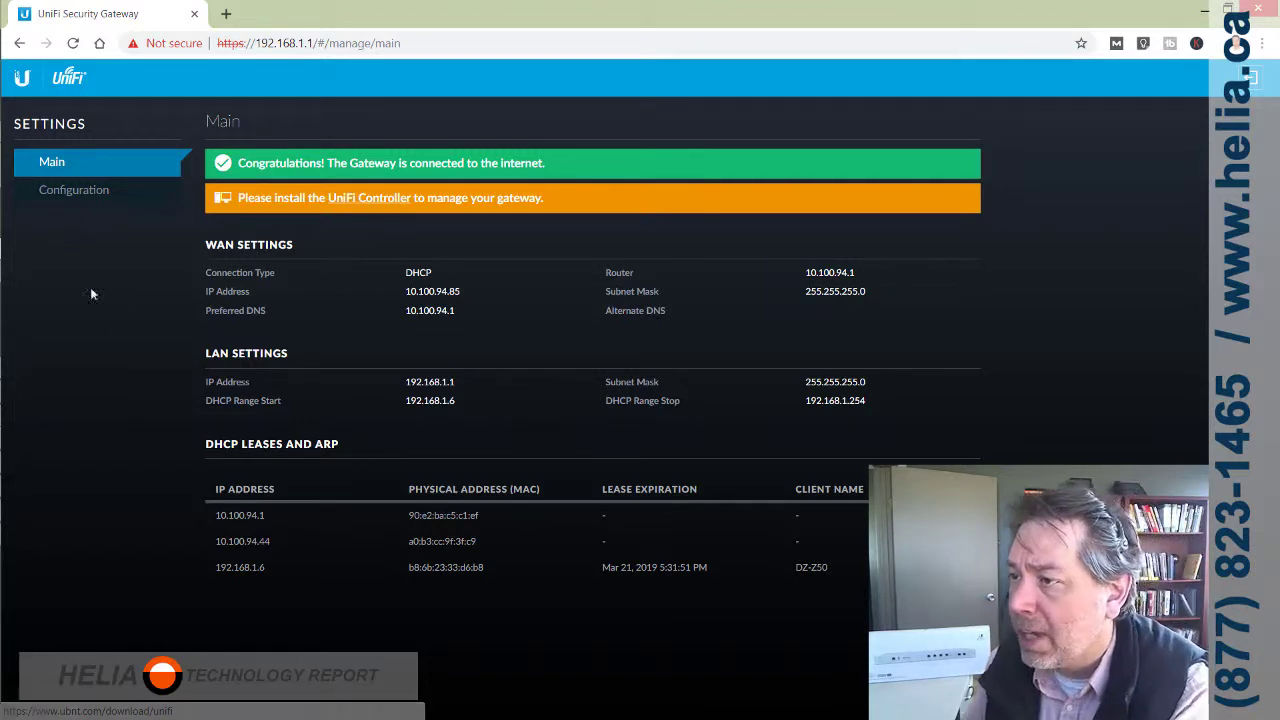
Review the gateway Configuration page's LAN IP 192.168.1.1, then close the UniFi Controller downloads tab
left_click(100, 192)
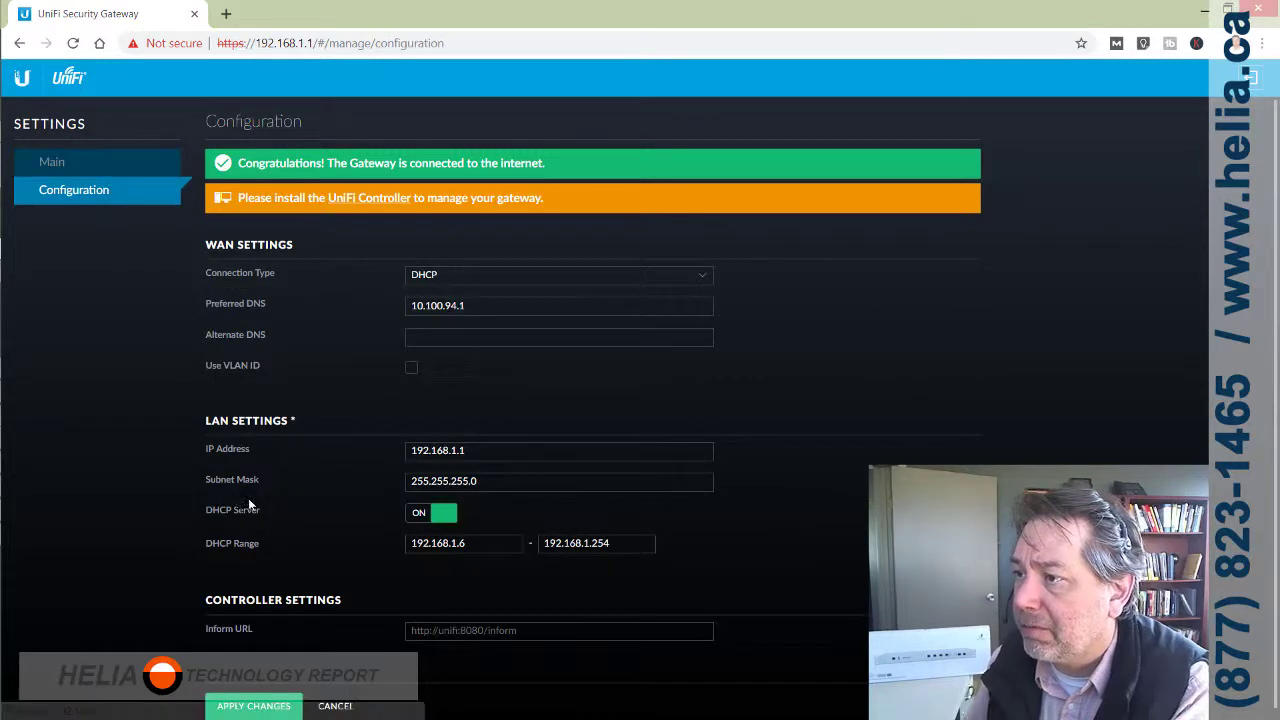
left_click_drag(475, 451, 372, 448)
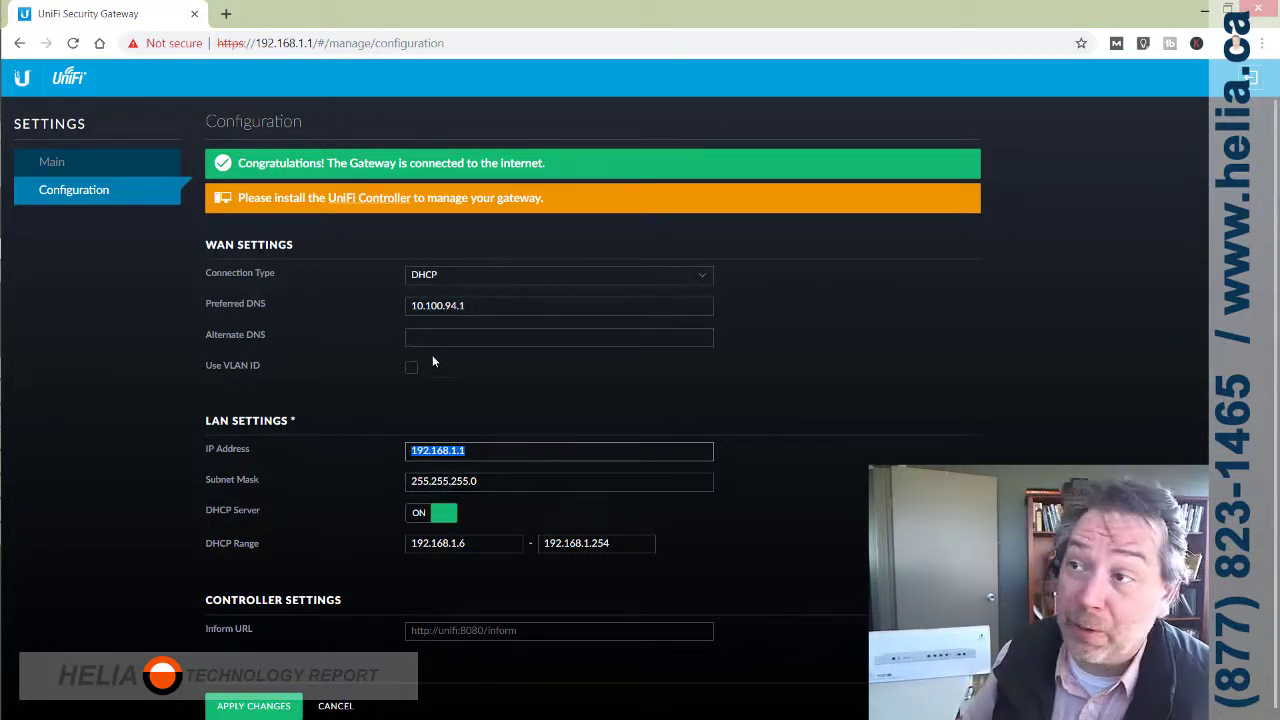
left_click(363, 203)
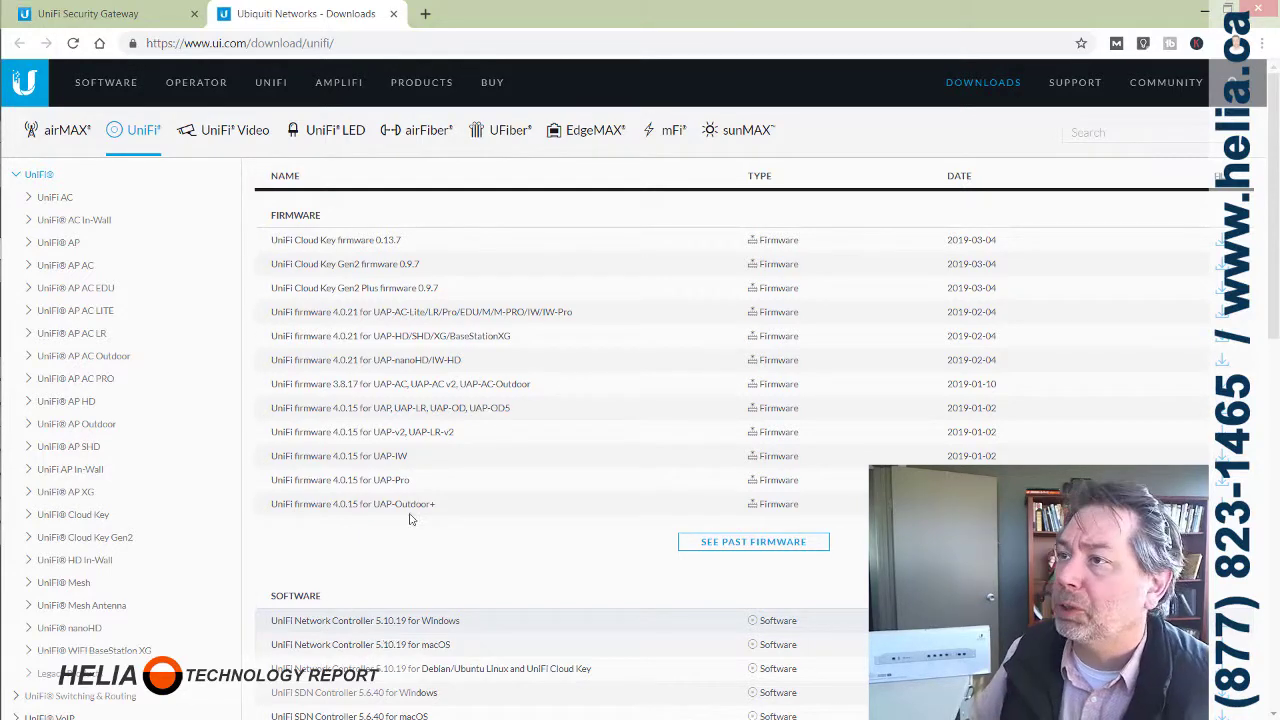
left_click(394, 14)
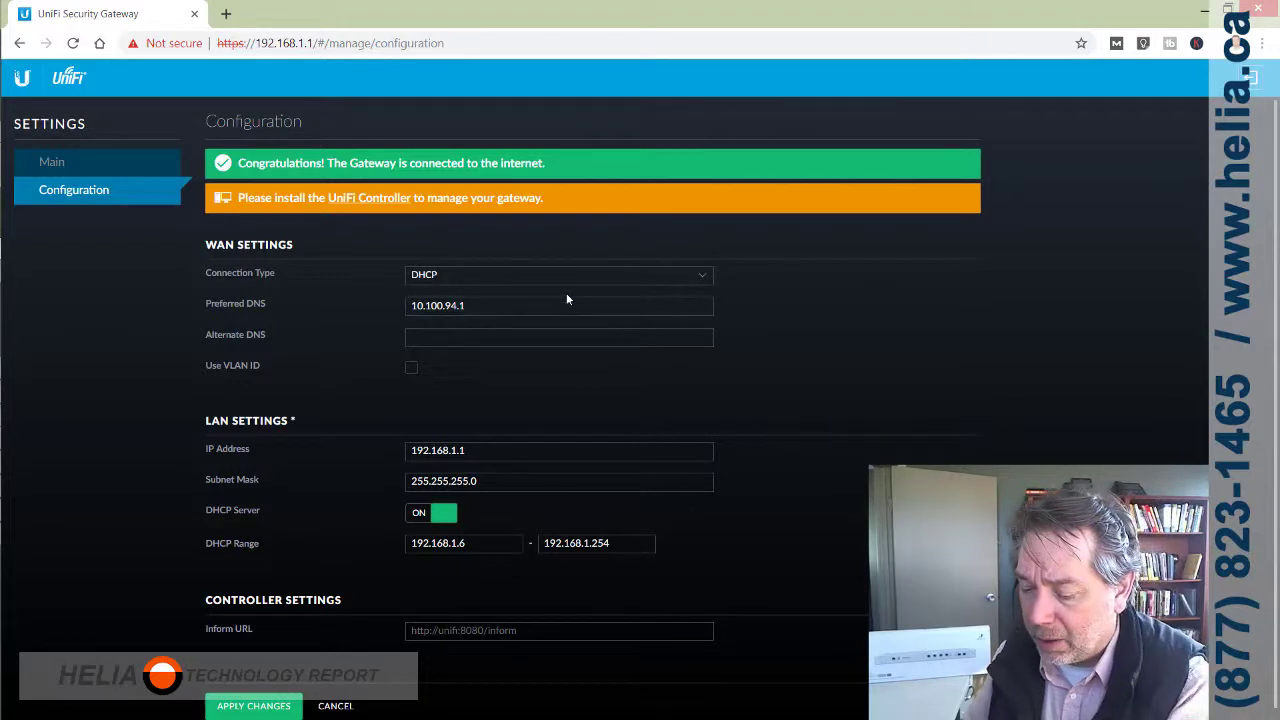
Start the UniFi Controller from the Start menu and open its dashboard at localhost:8443
key("super")
type("uni")
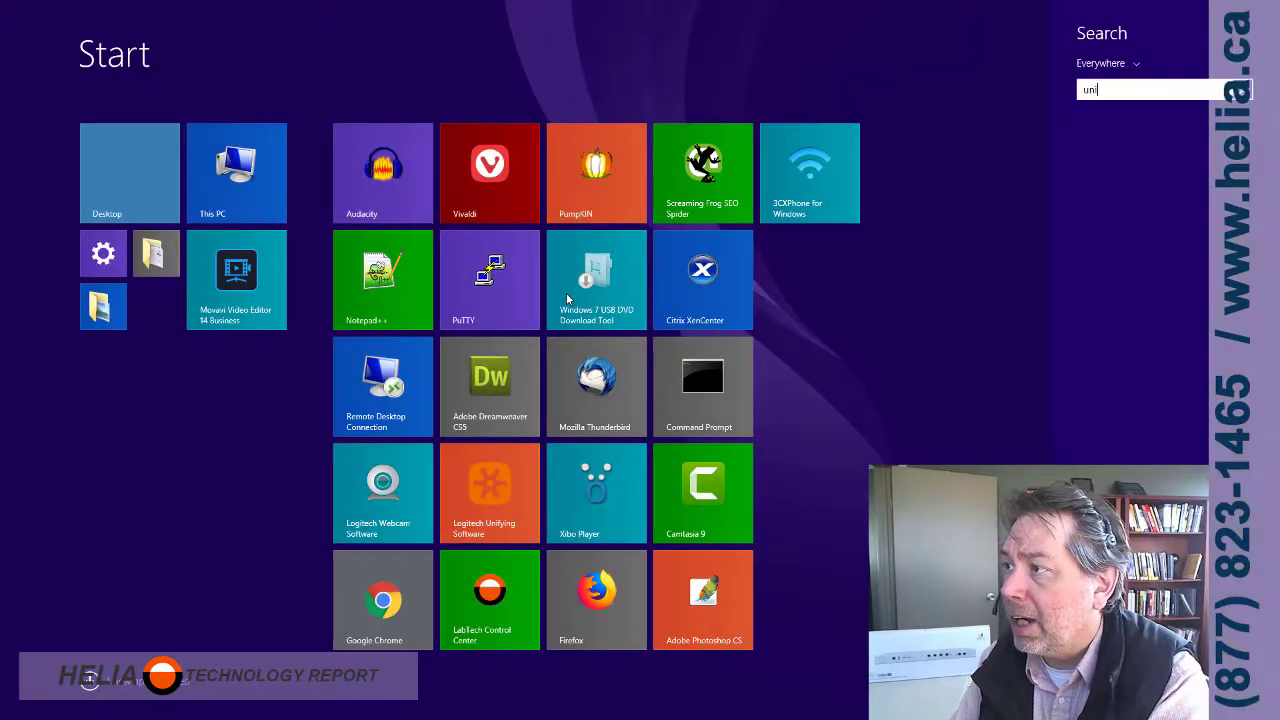
type("fi")
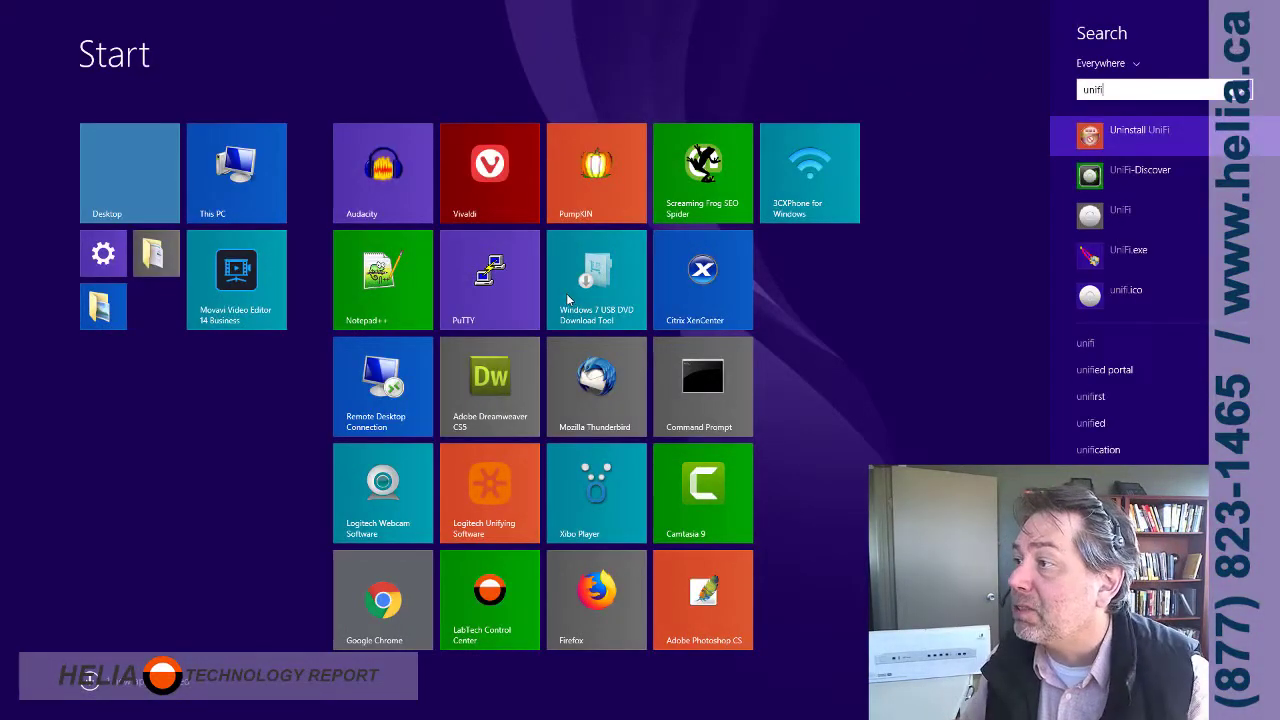
left_click(1110, 212)
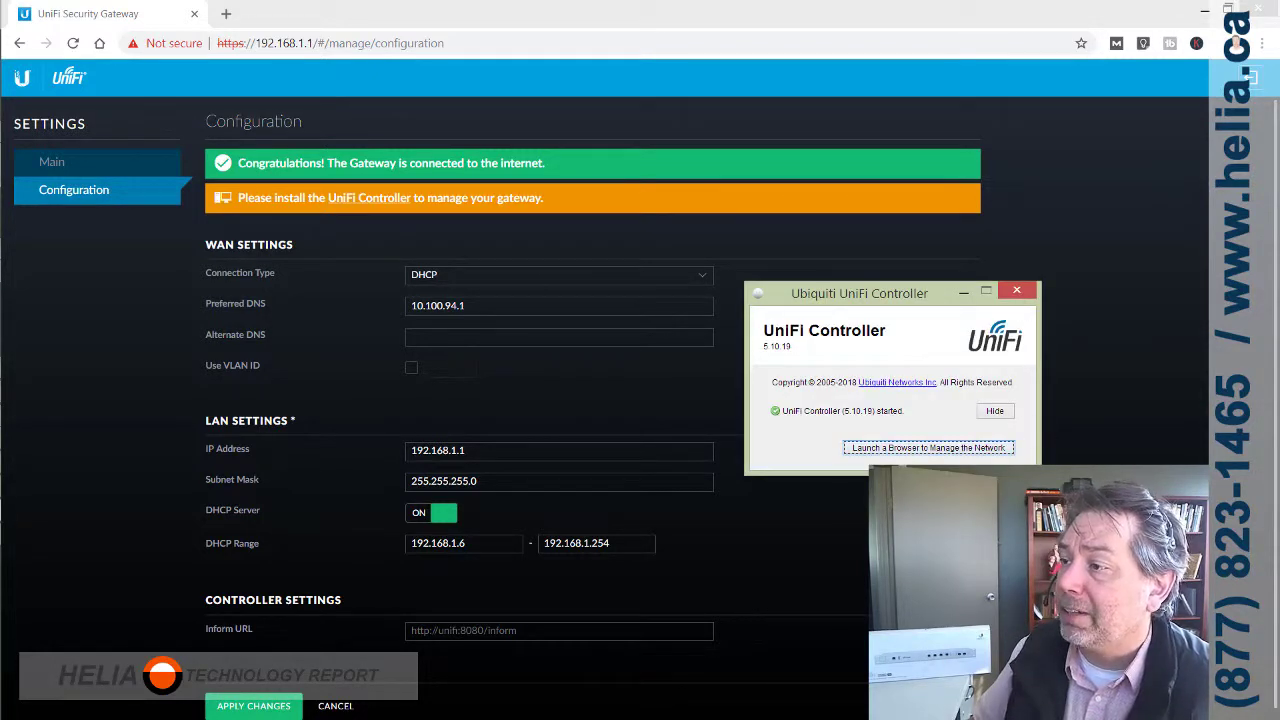
left_click(906, 452)
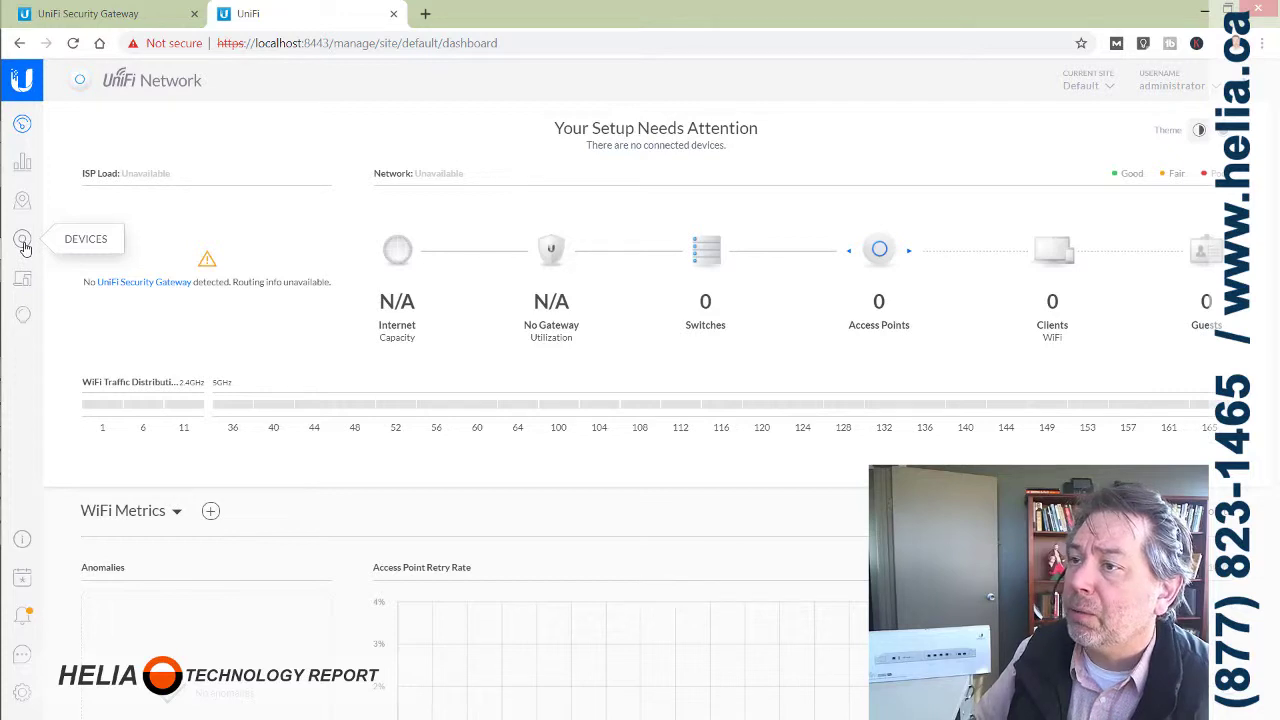
Check the gateway in Devices, then open the controller's Routing & Firewall settings
left_click(24, 246)
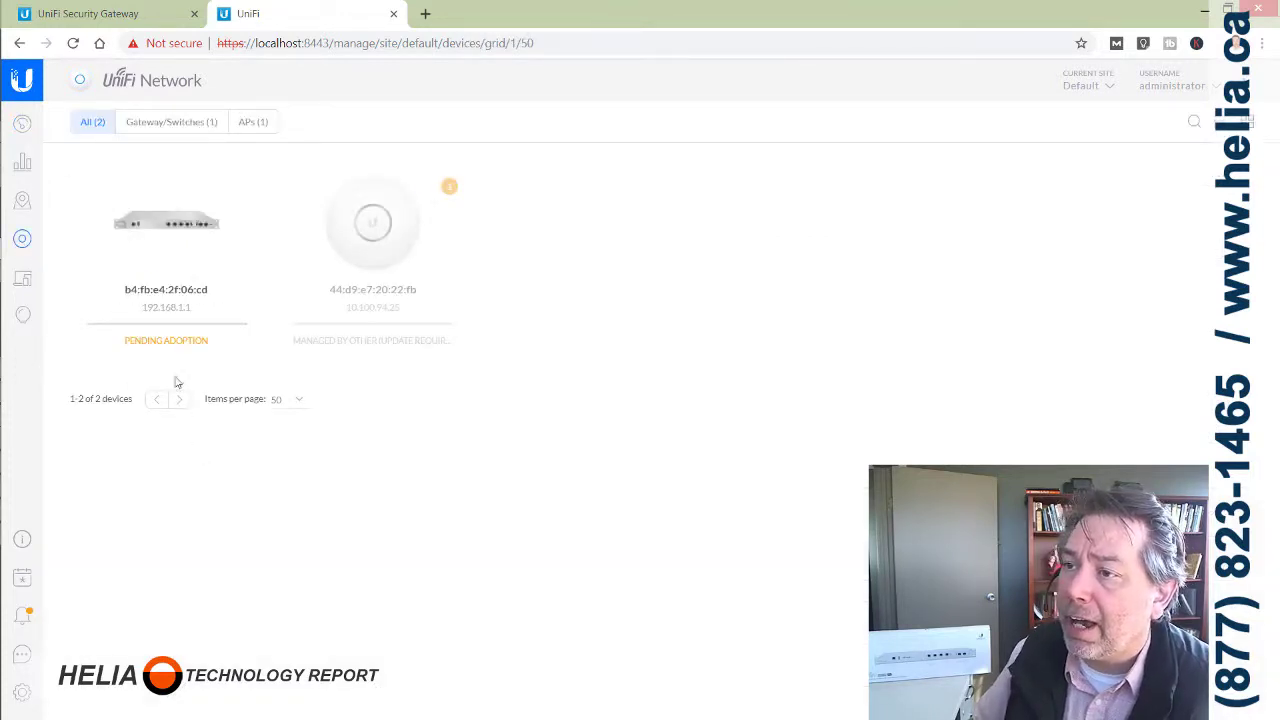
left_click(200, 338)
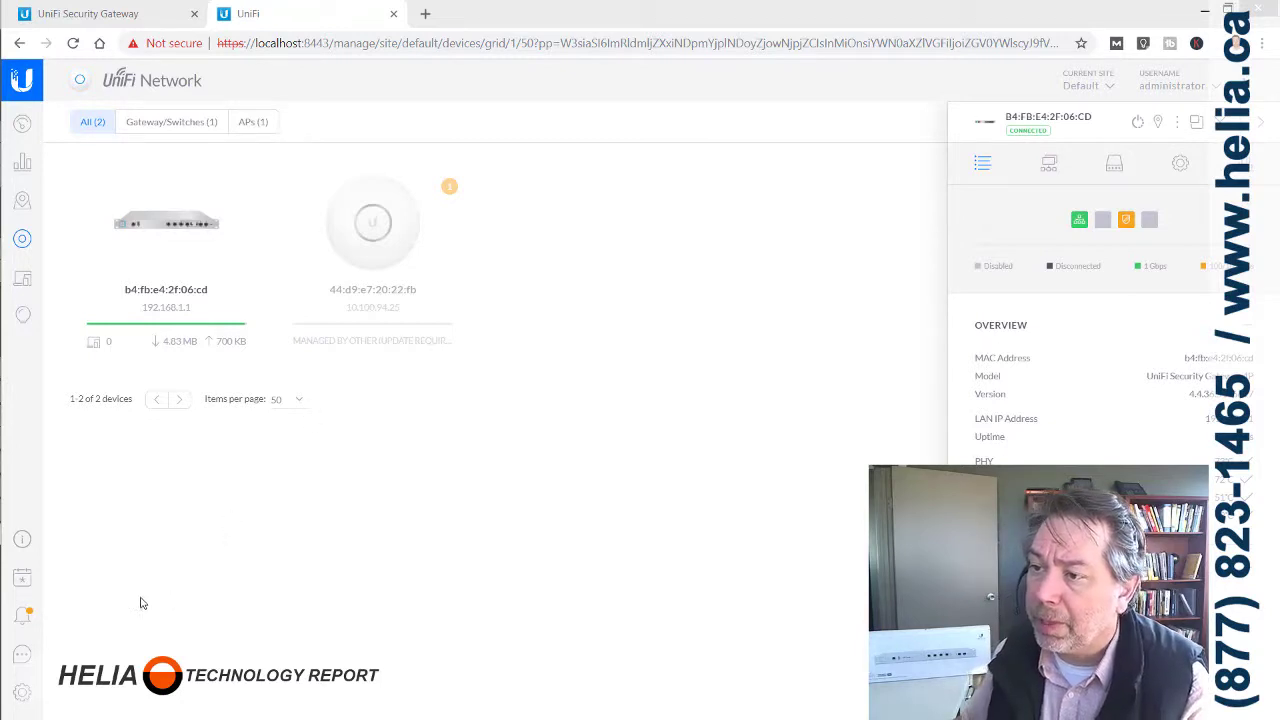
left_click(18, 688)
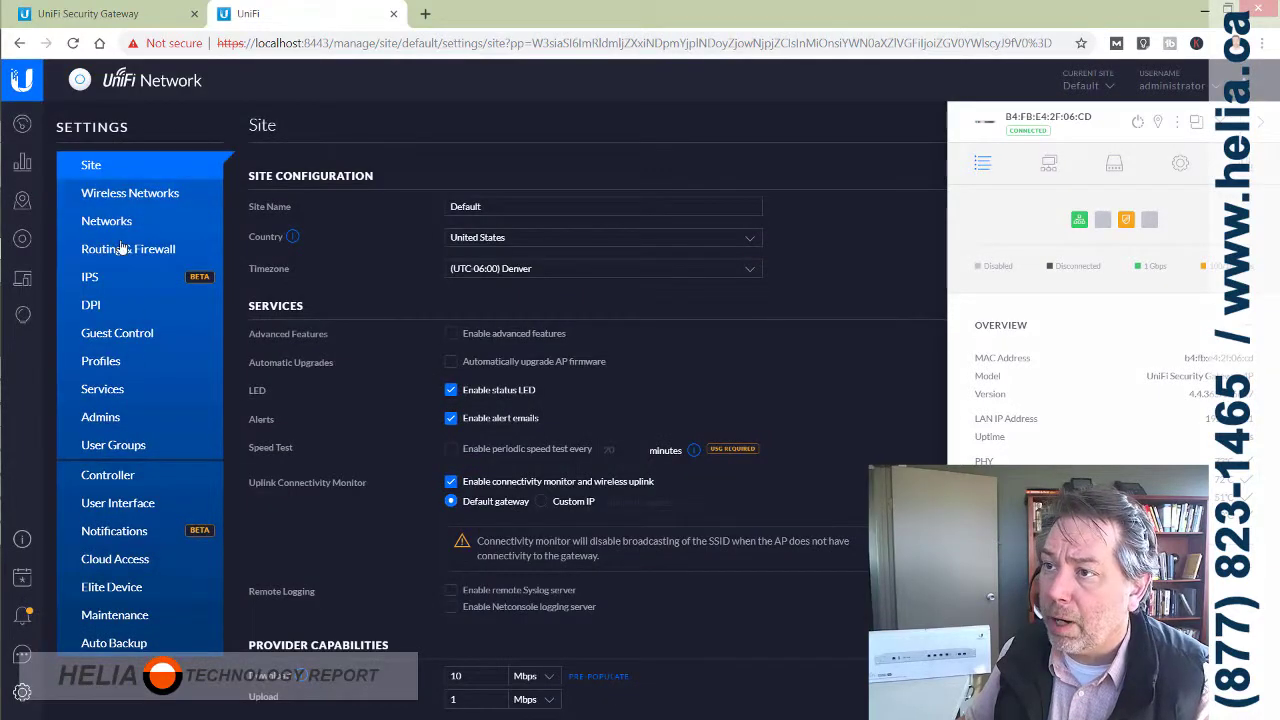
left_click(120, 256)
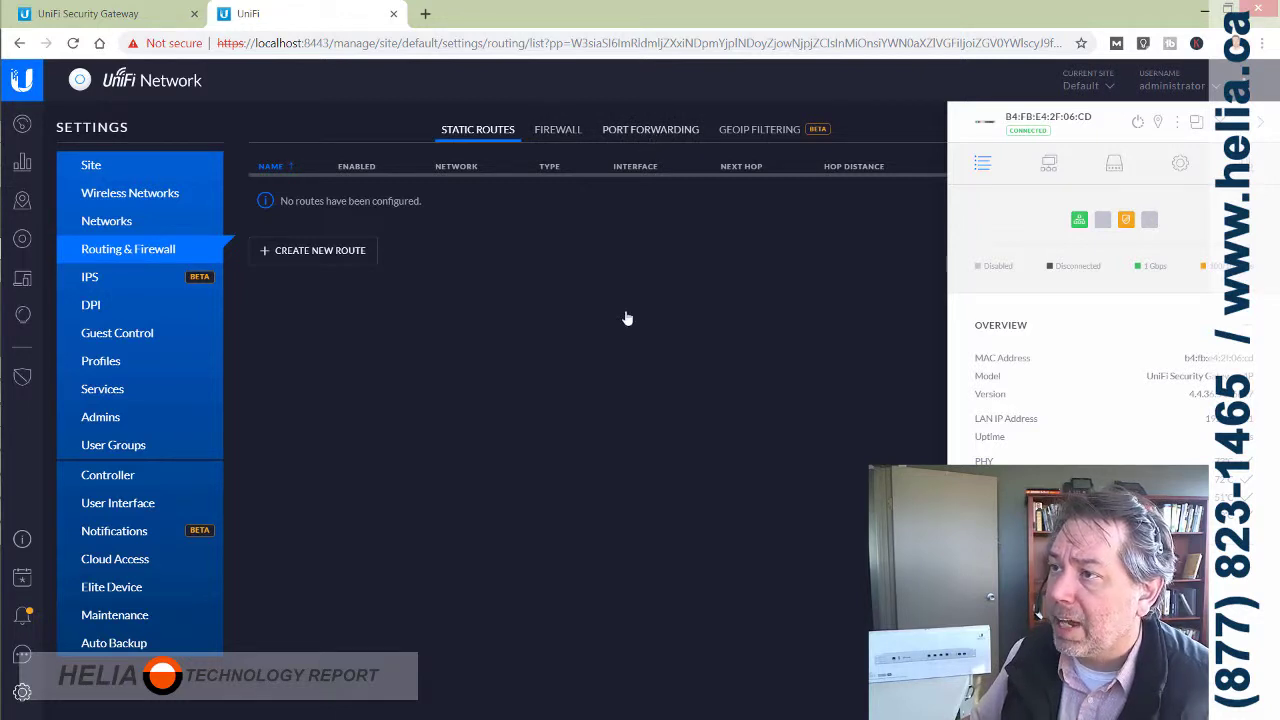
Start a new port forward rule '3CX PBX HTTPS' with port 5001 and forward IP 192.168.1.10
left_click(308, 258)
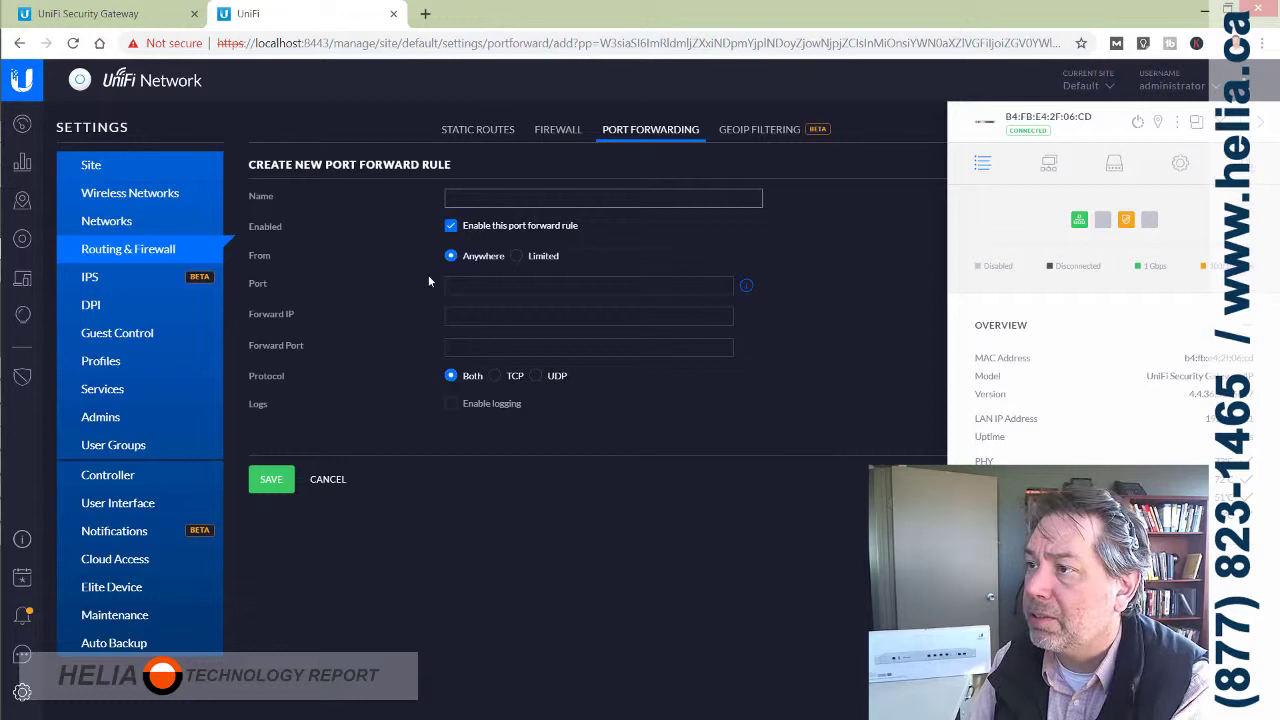
type("3CX P")
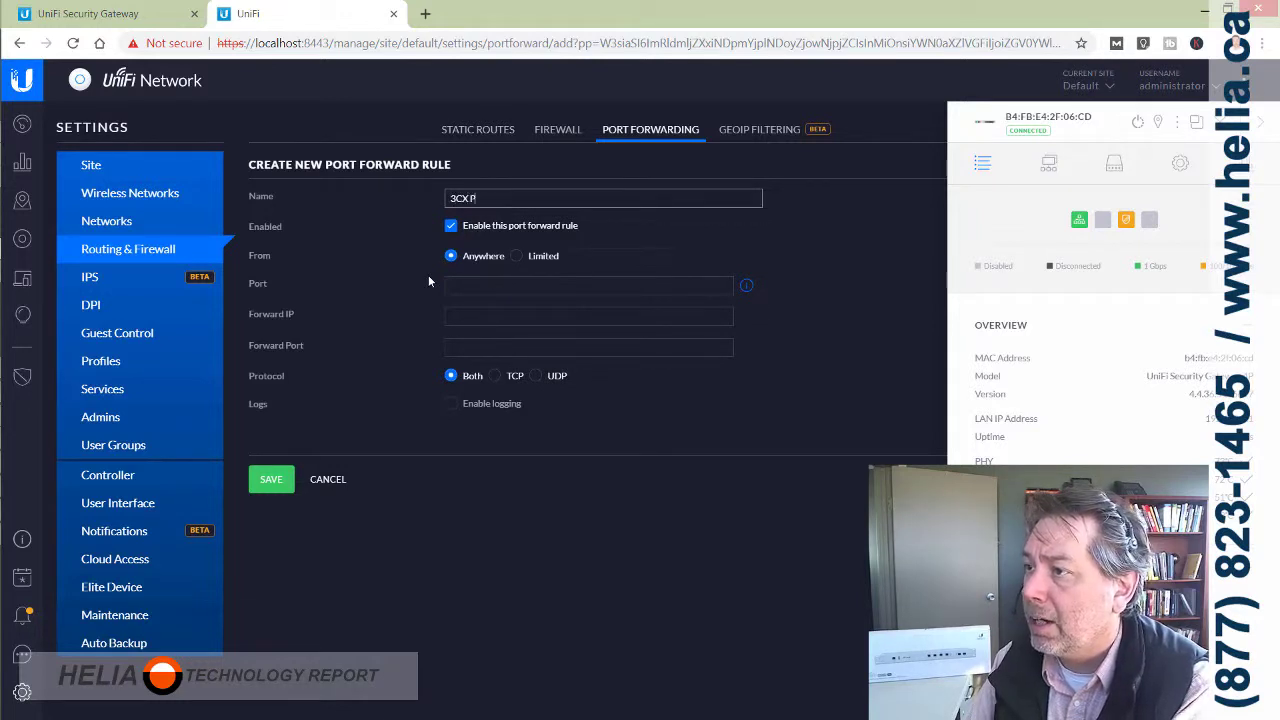
type("BX")
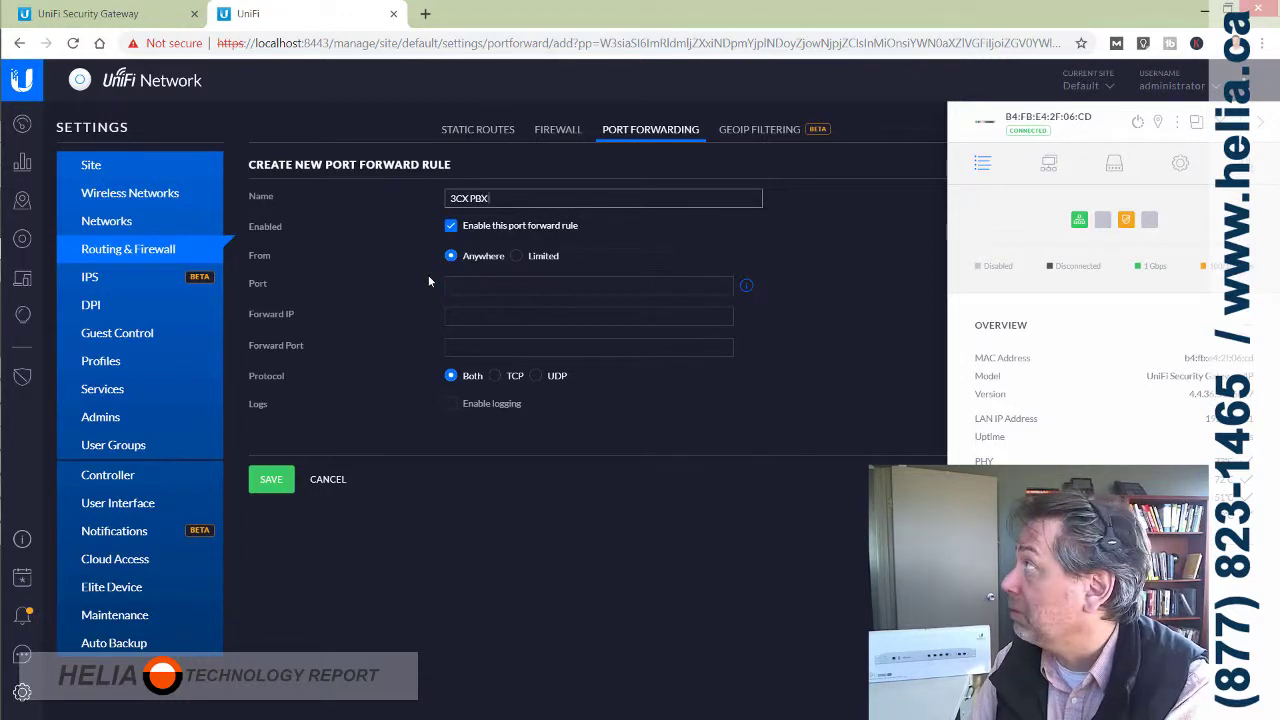
type(" 5")
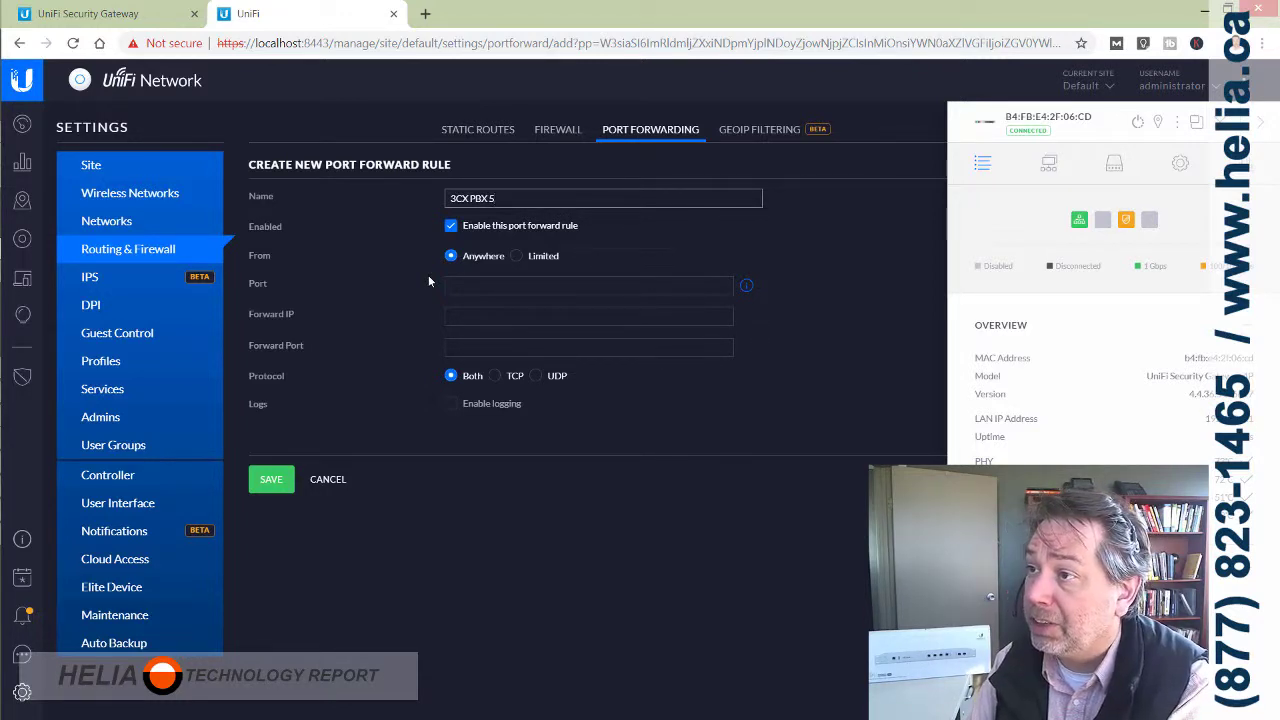
key("BackSpace")
type("HTTPS")
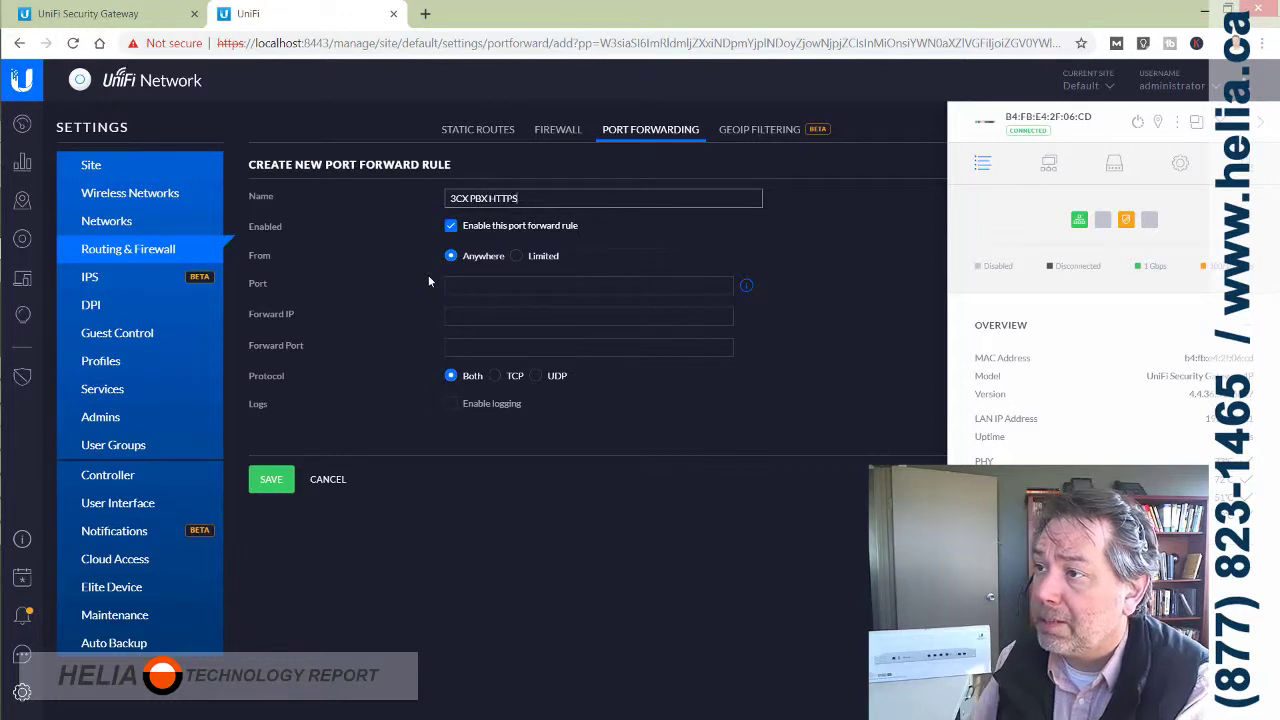
left_click(455, 287)
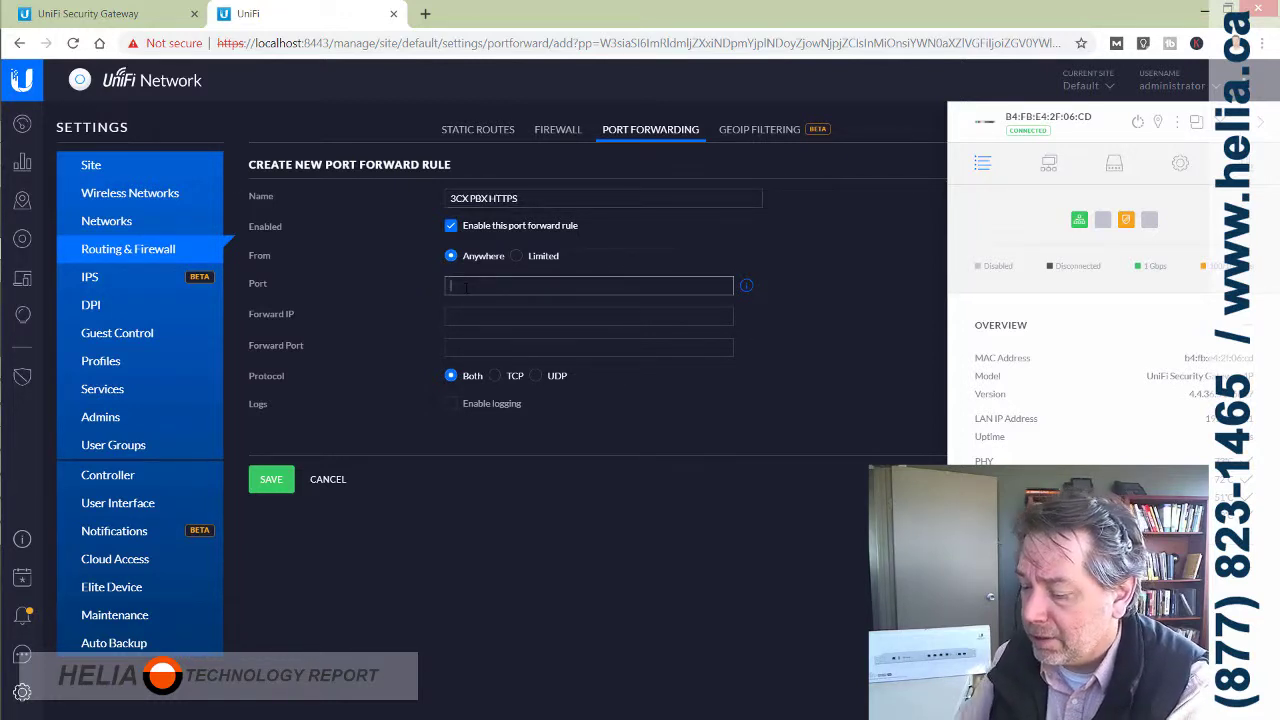
type("5001")
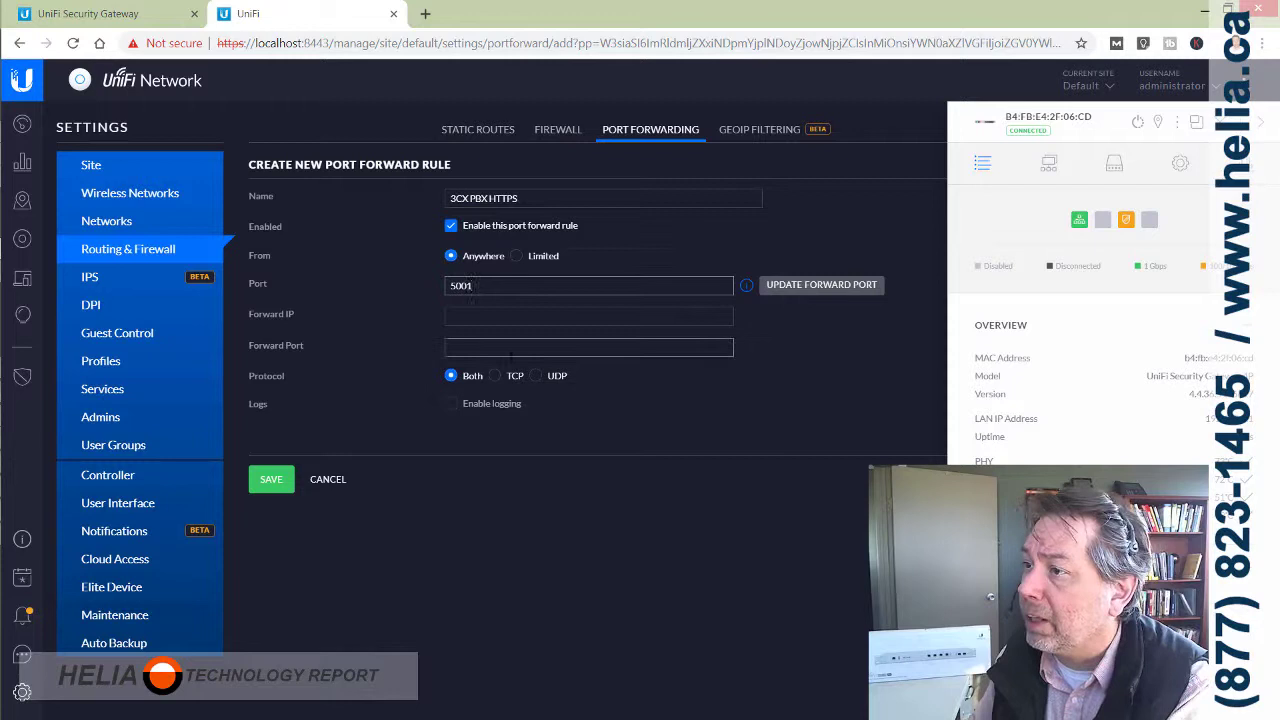
key("Tab")
left_click(468, 318)
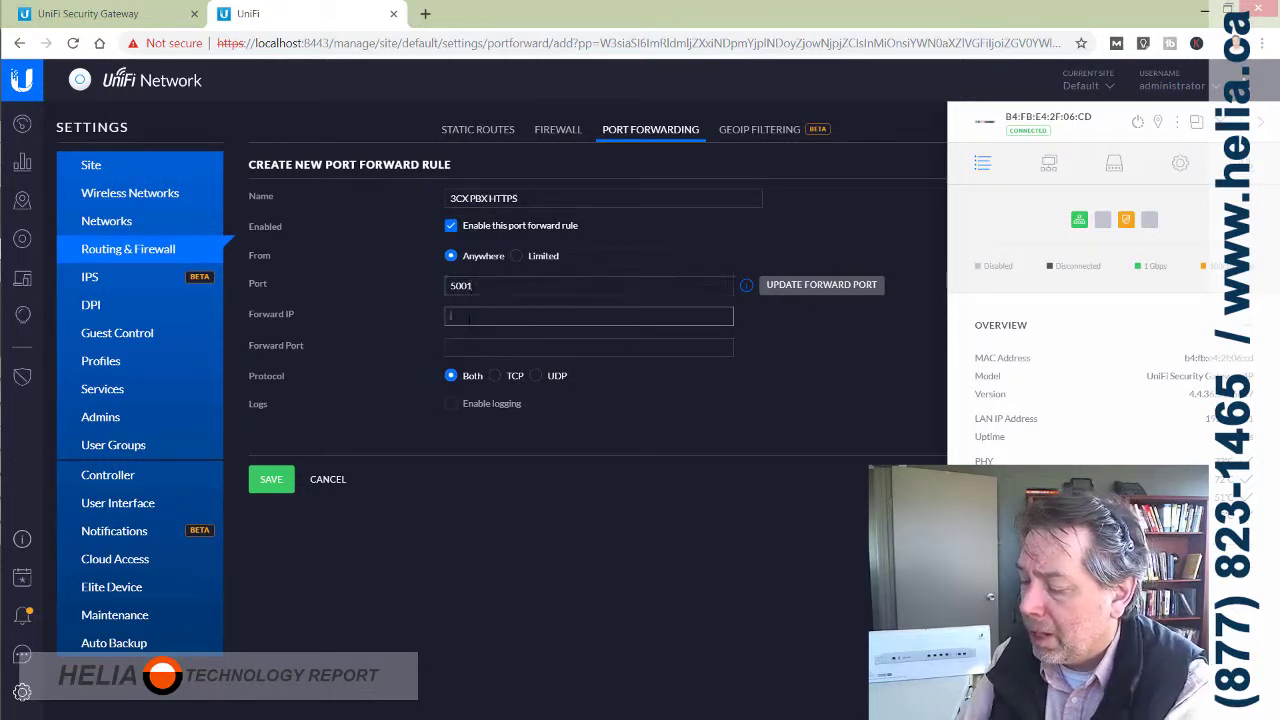
type("192.168.1.10")
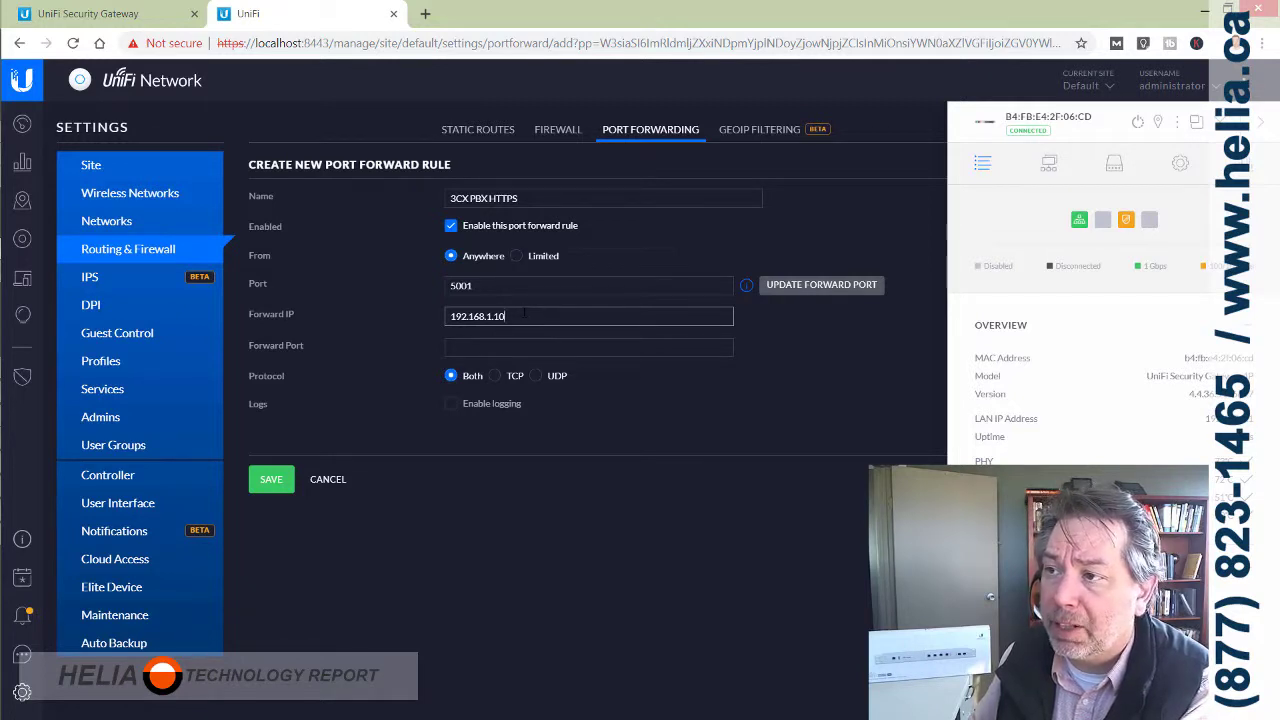
Set the forward port to 5001, restrict the rule to TCP, and save it
left_click(450, 346)
type("59")
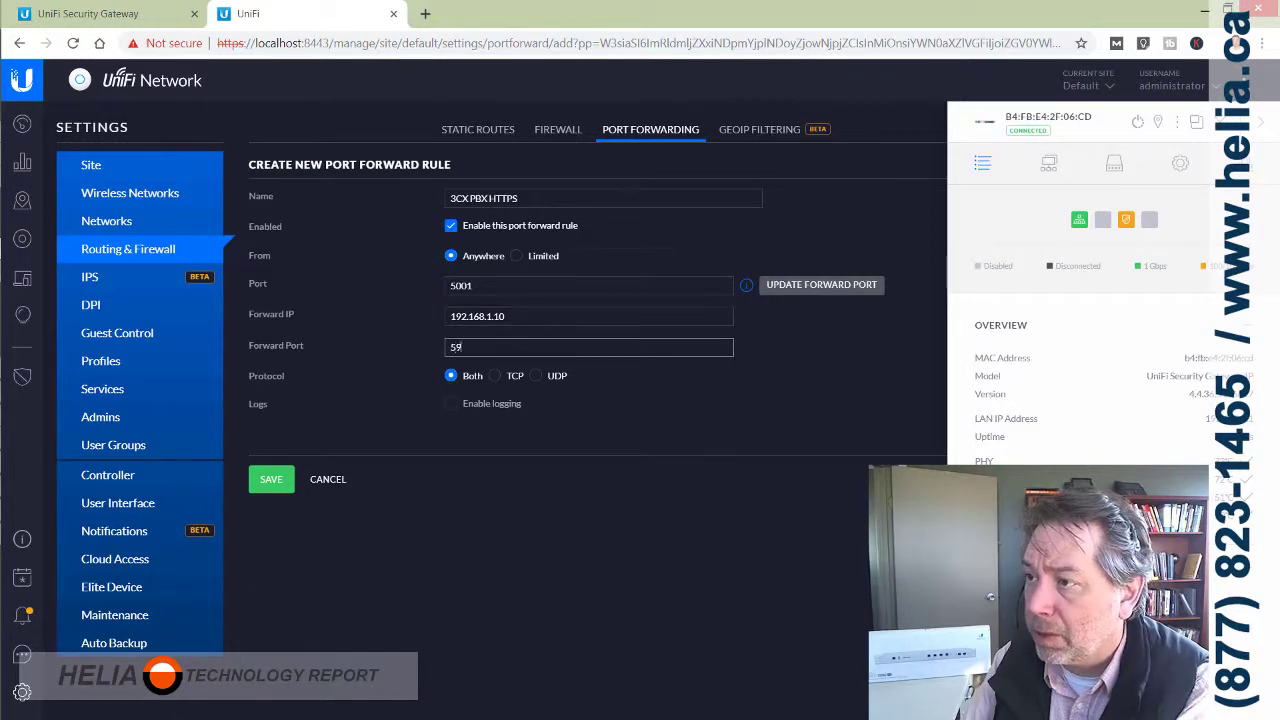
type("00")
key("BackSpace")
type("1")
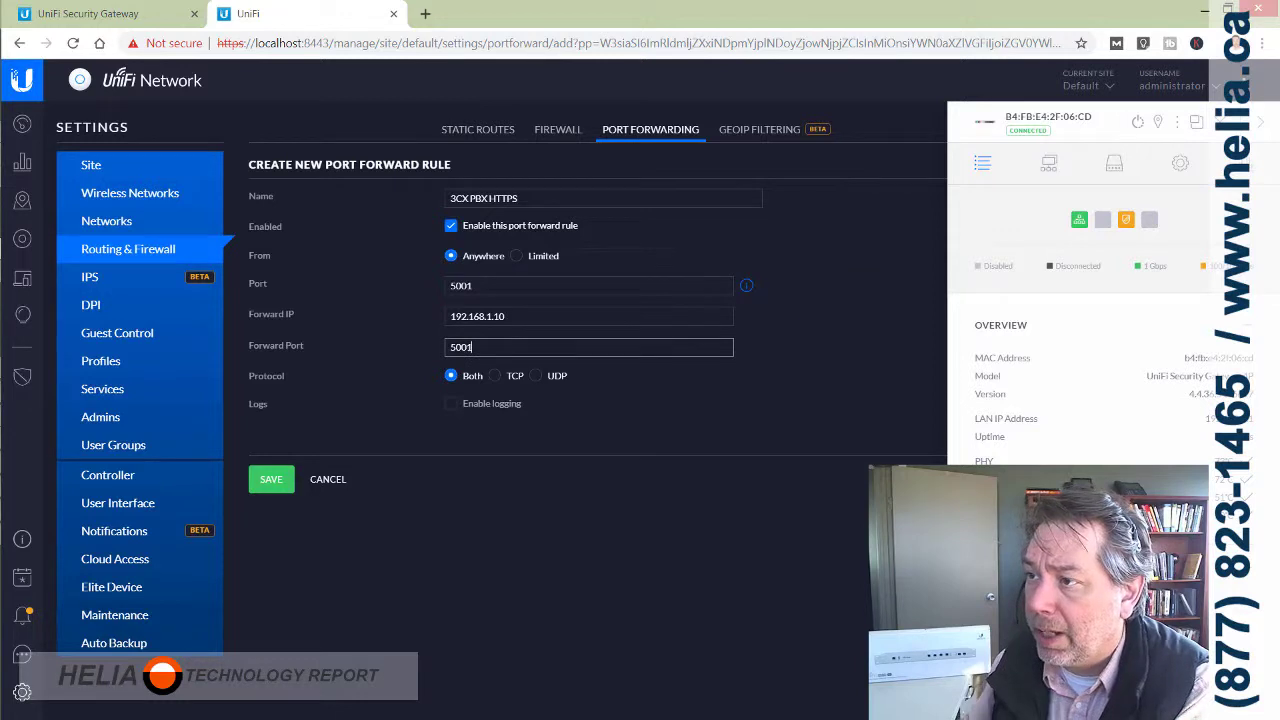
left_click(495, 375)
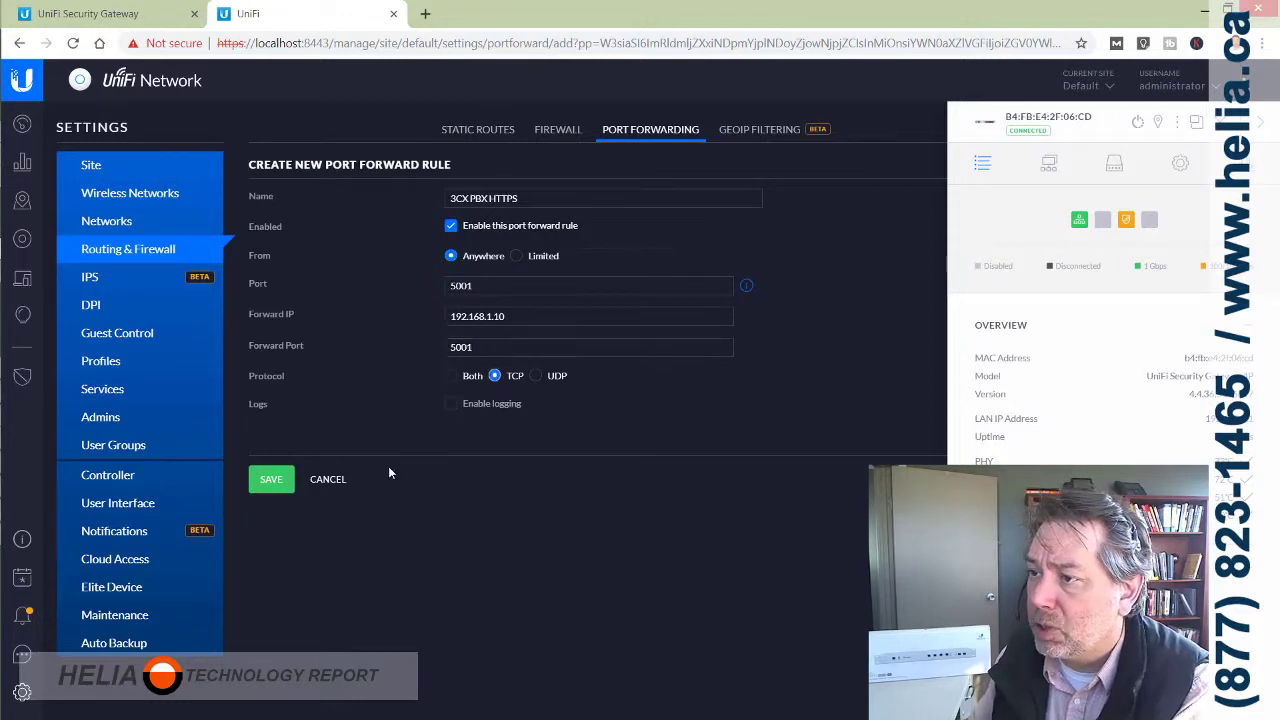
left_click(271, 481)
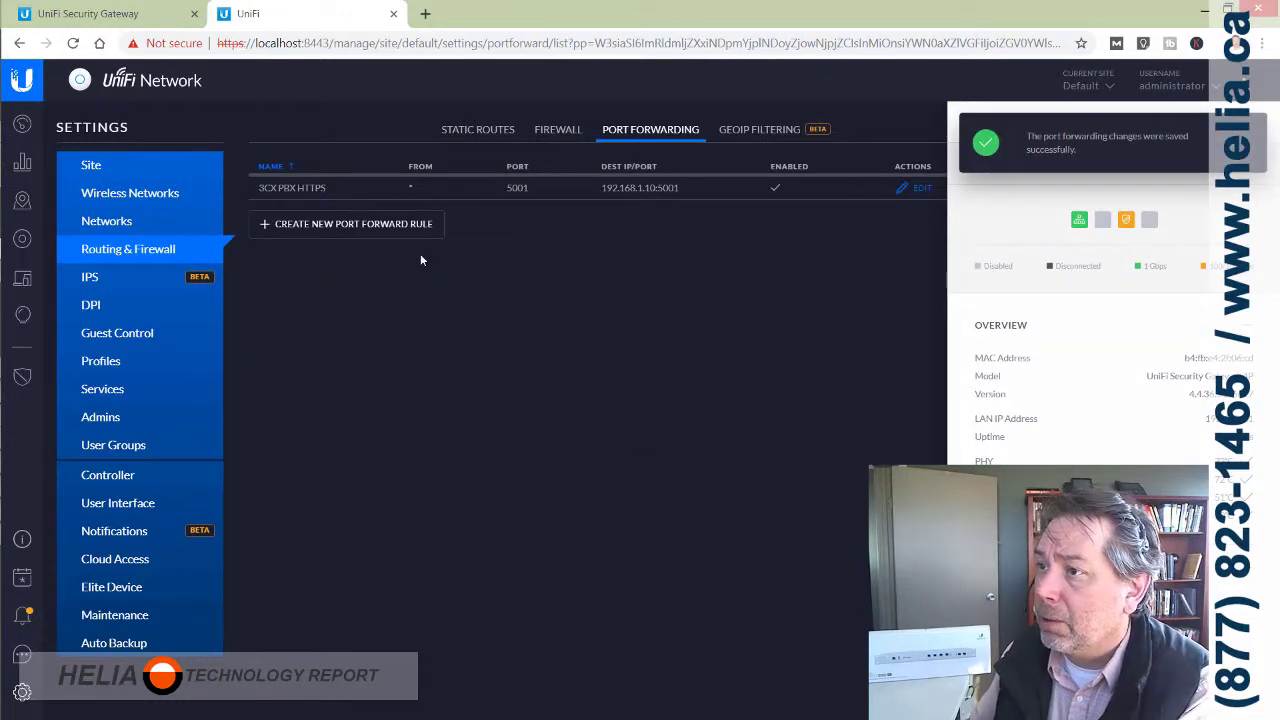
Add the '3CX SIP' rule forwarding port 5060 to 192.168.1.10:5060 on both protocols
left_click(290, 225)
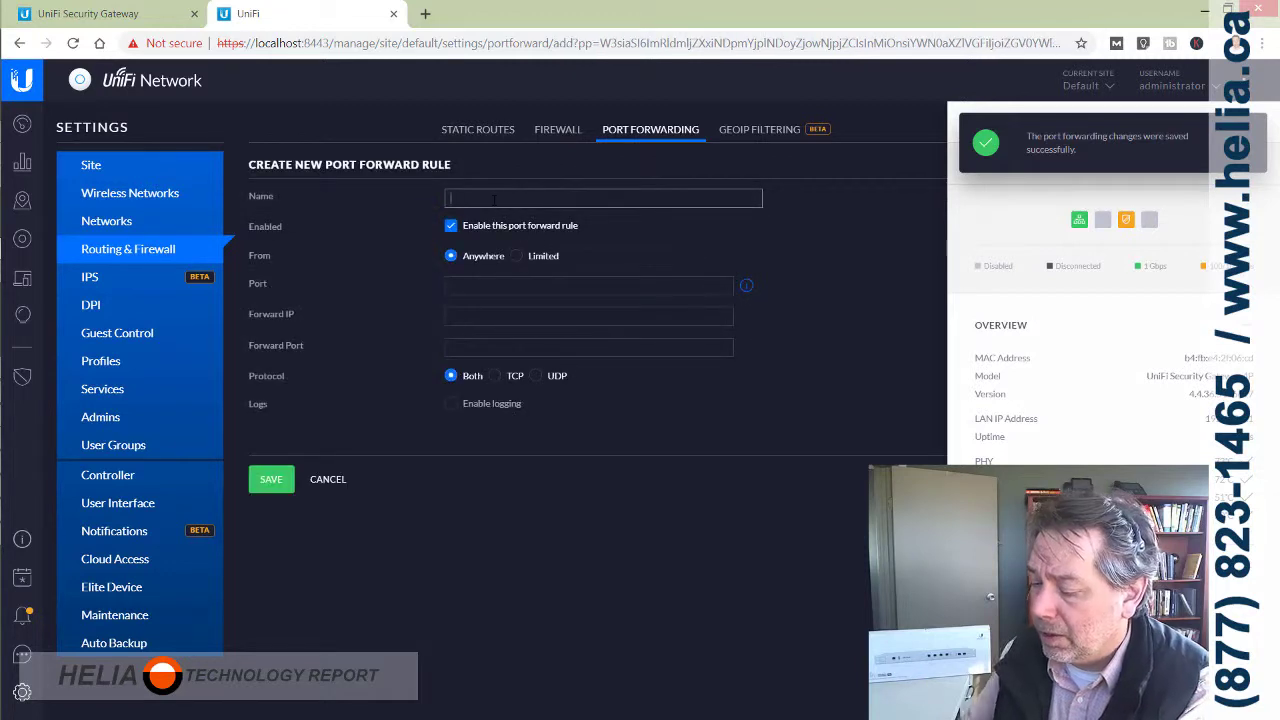
type("3CX")
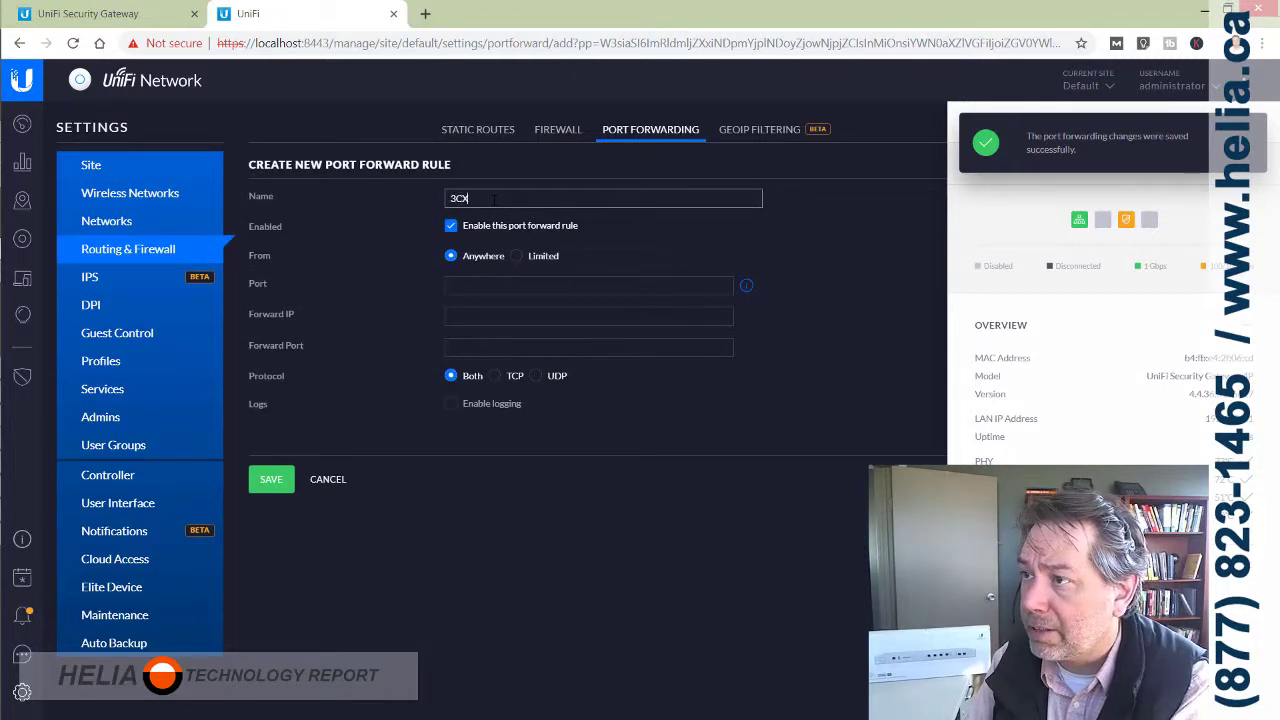
type(" HTTPS")
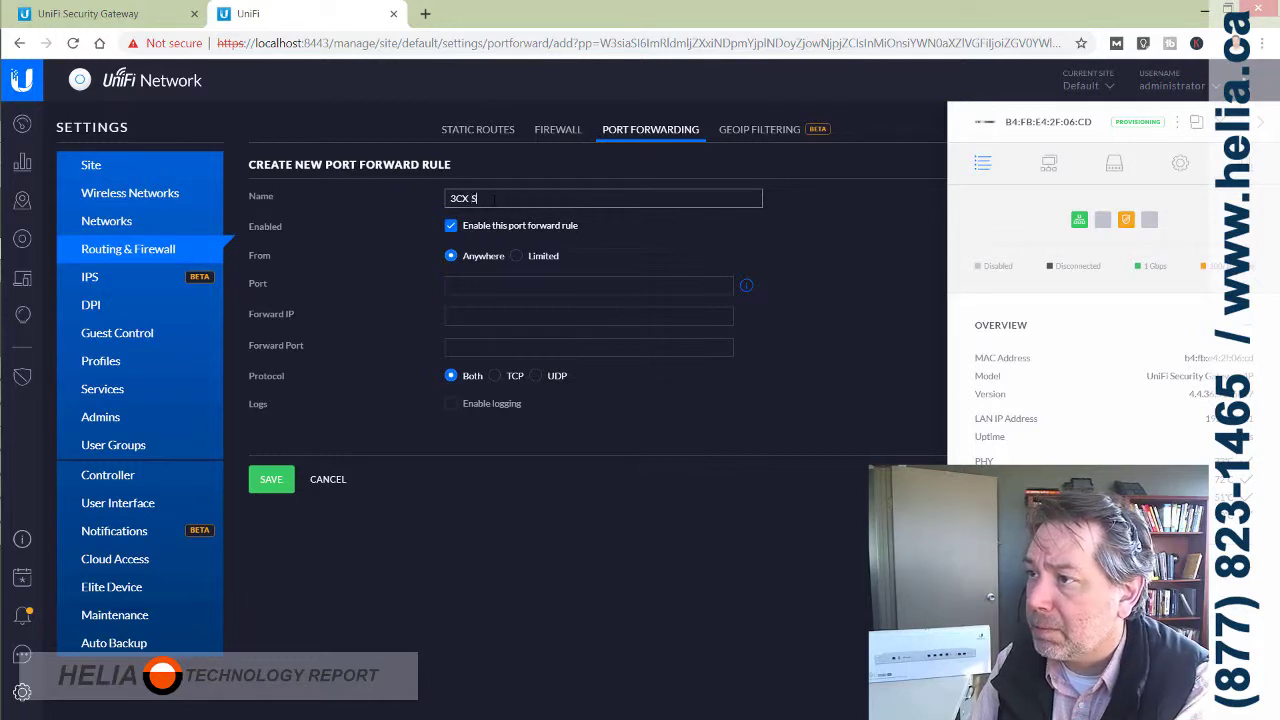
type("IP")
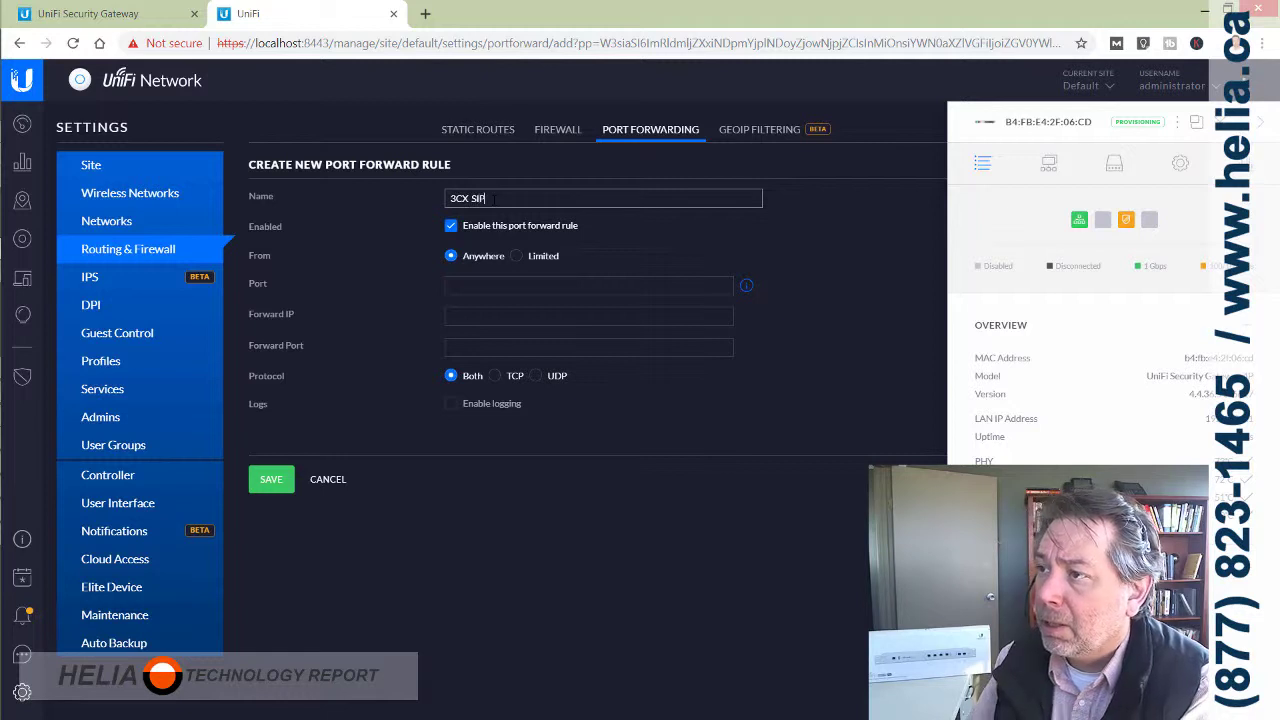
left_click(480, 287)
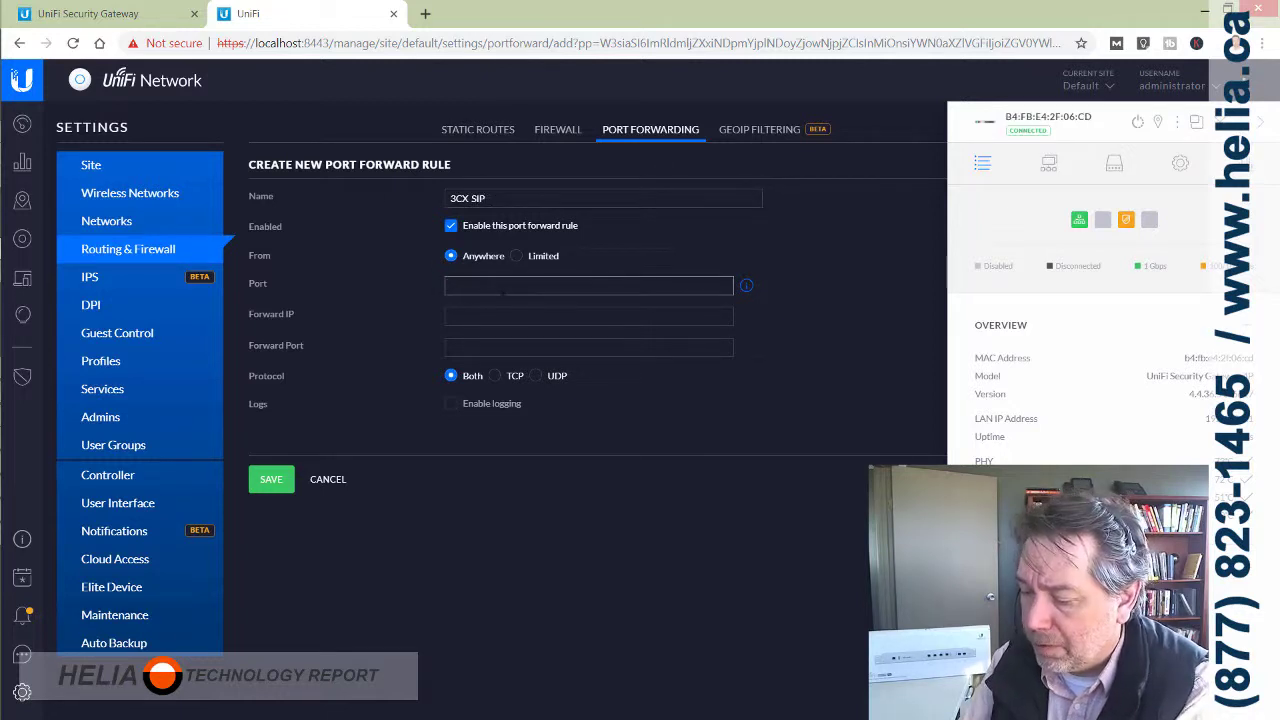
type("5060")
left_click(513, 316)
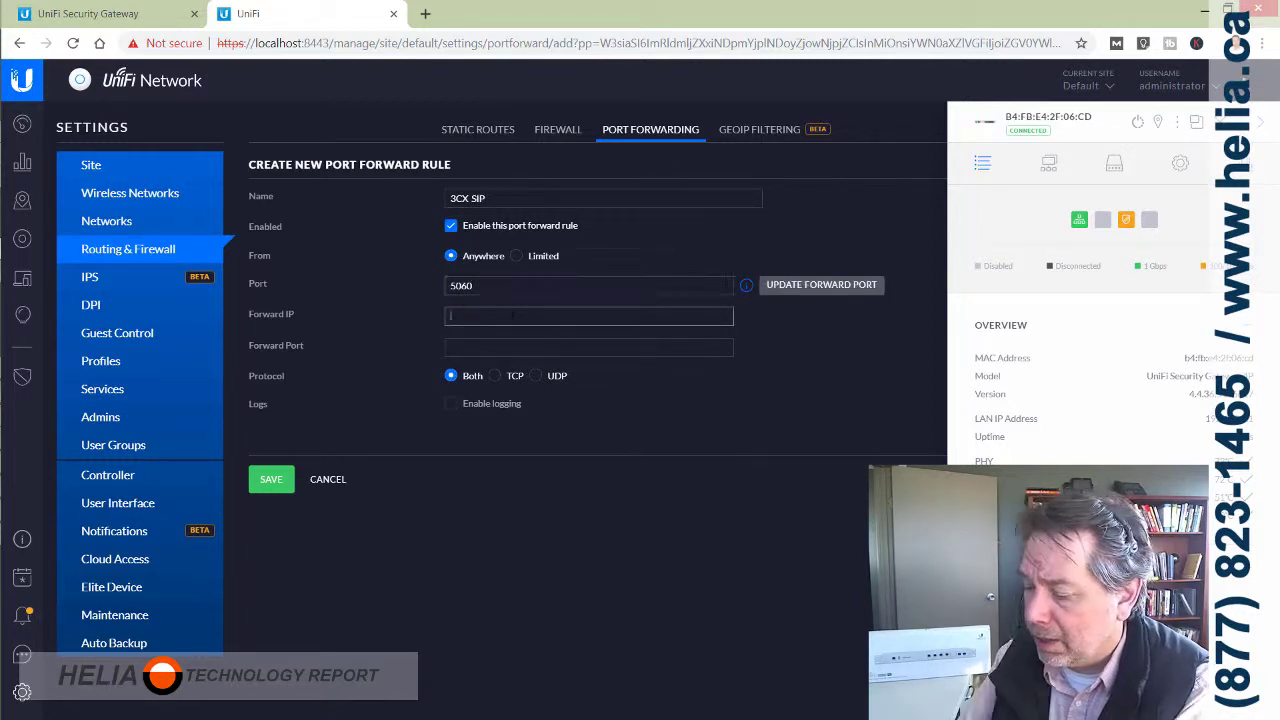
type("192.168.1")
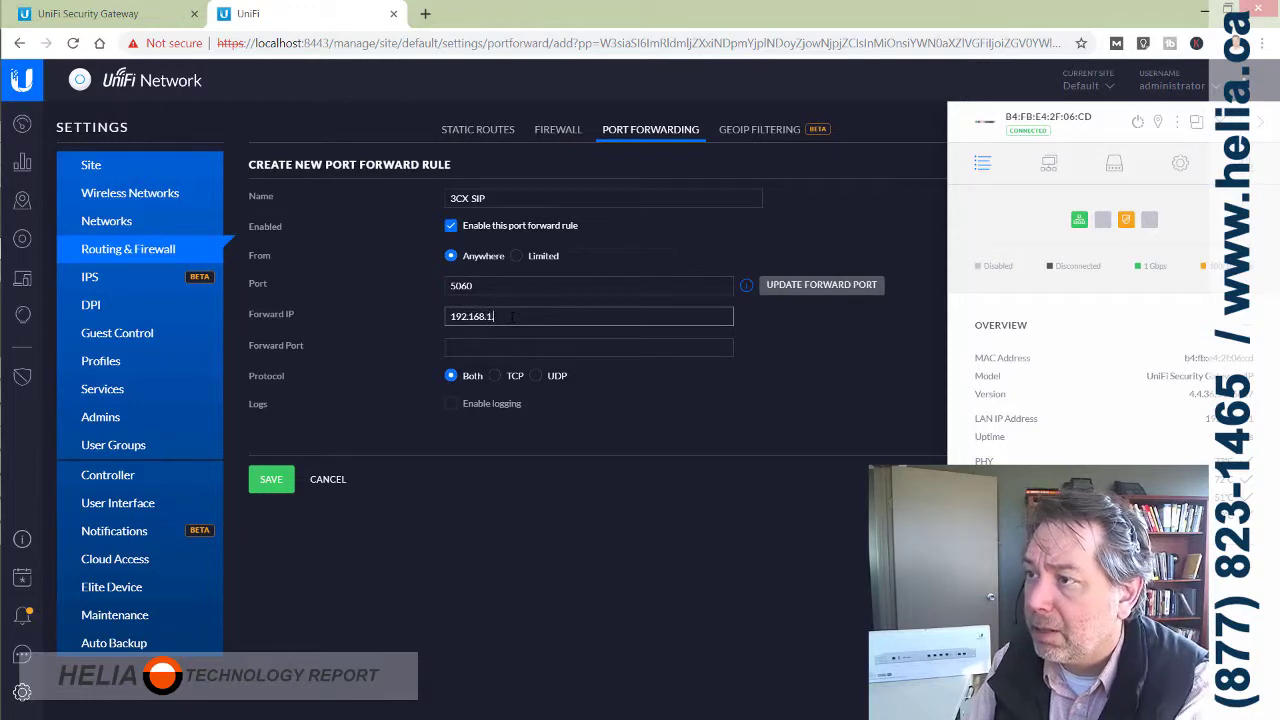
type(".10")
key("ctrl+a")
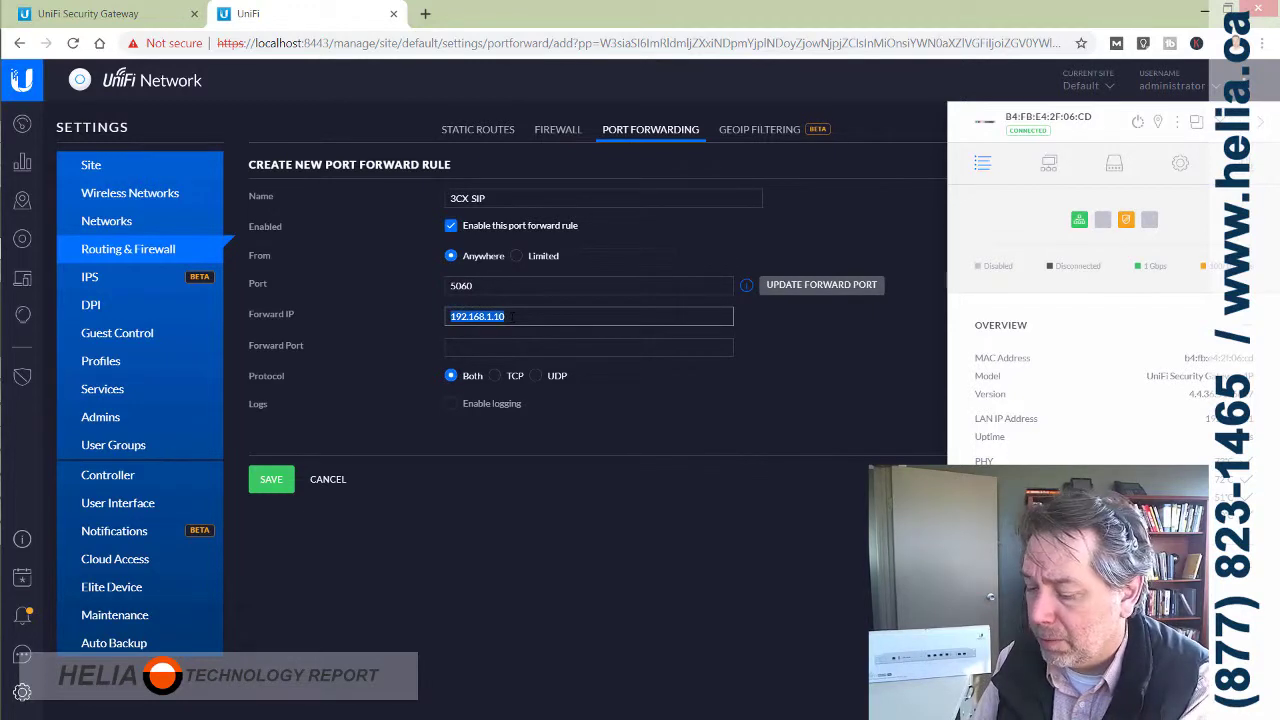
left_click(521, 346)
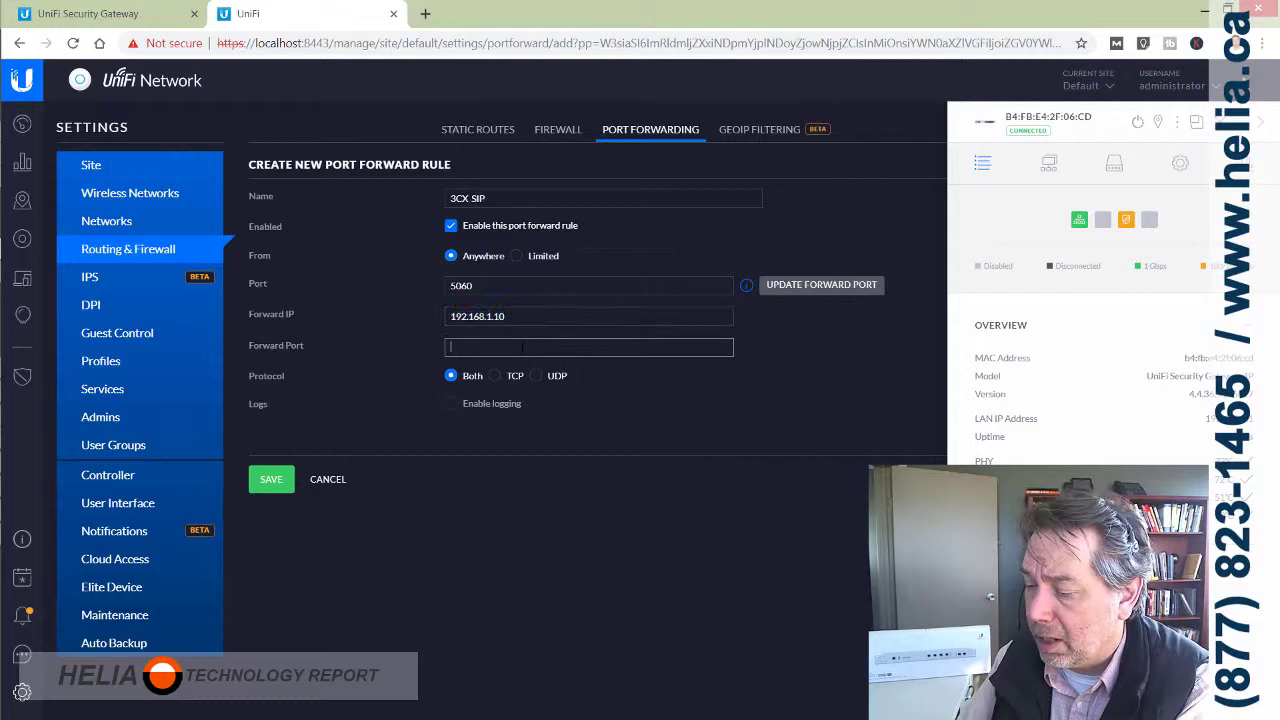
type("5060")
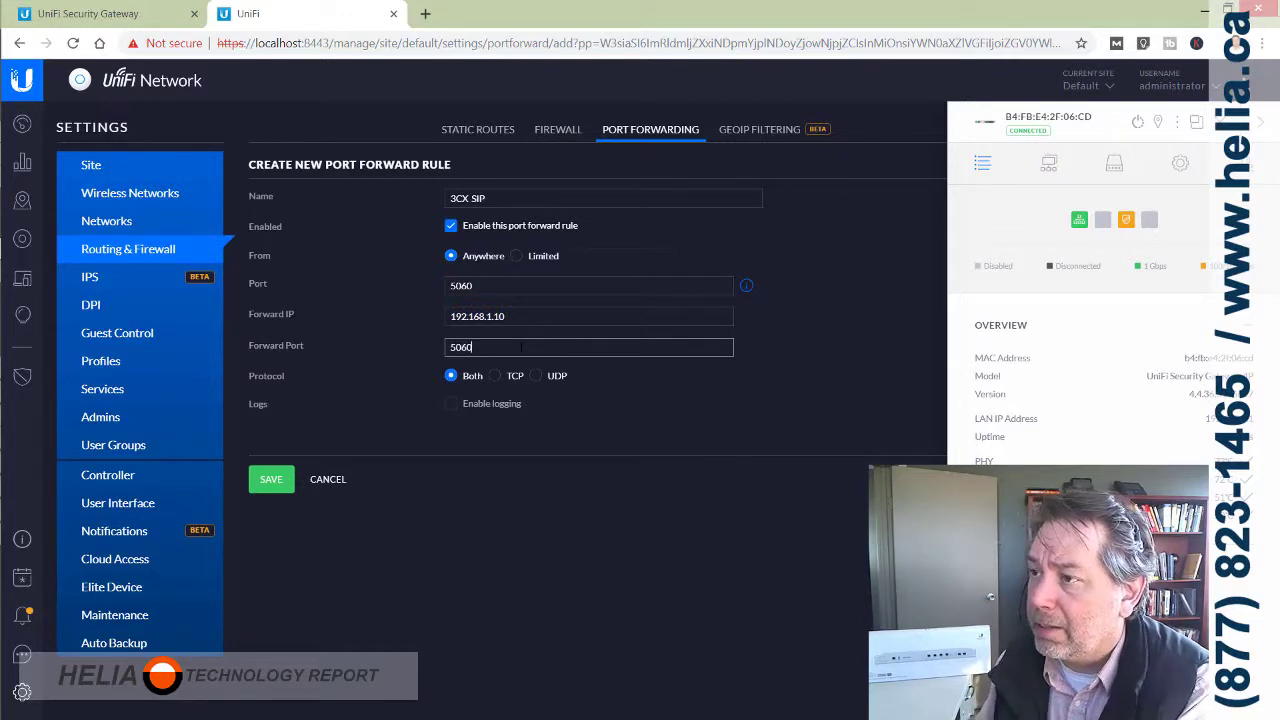
left_click(264, 484)
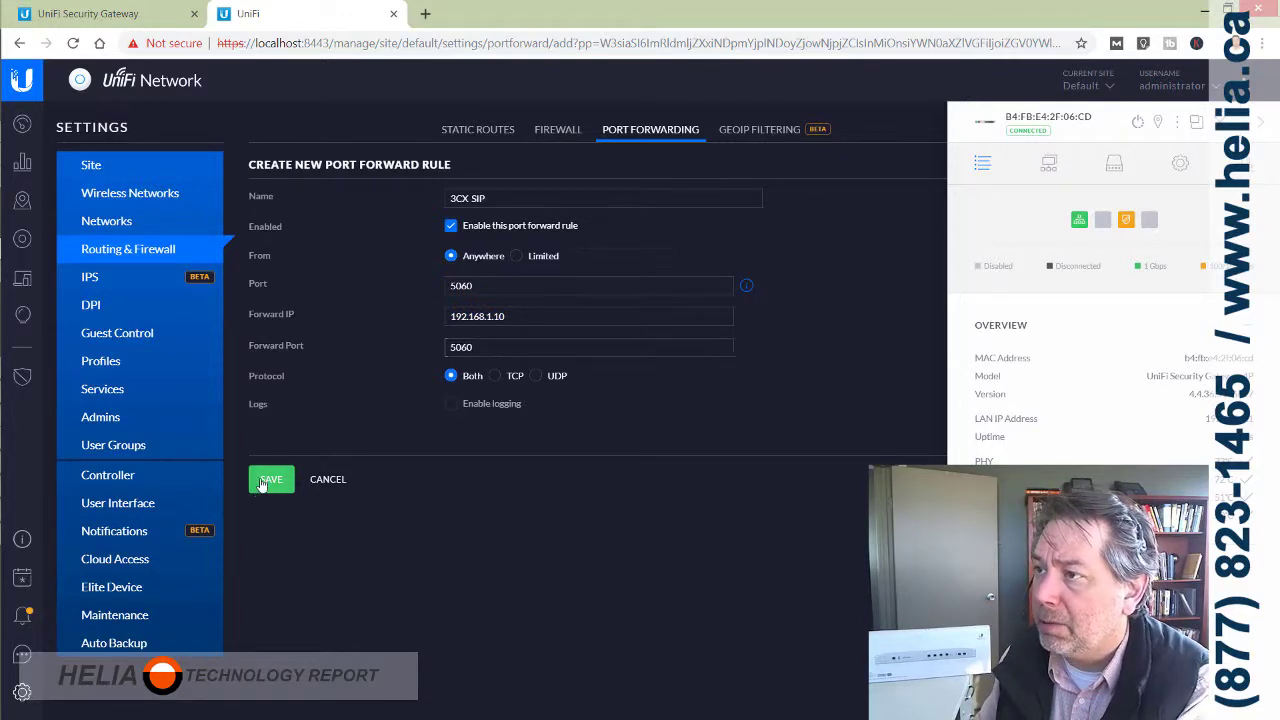
left_click(349, 250)
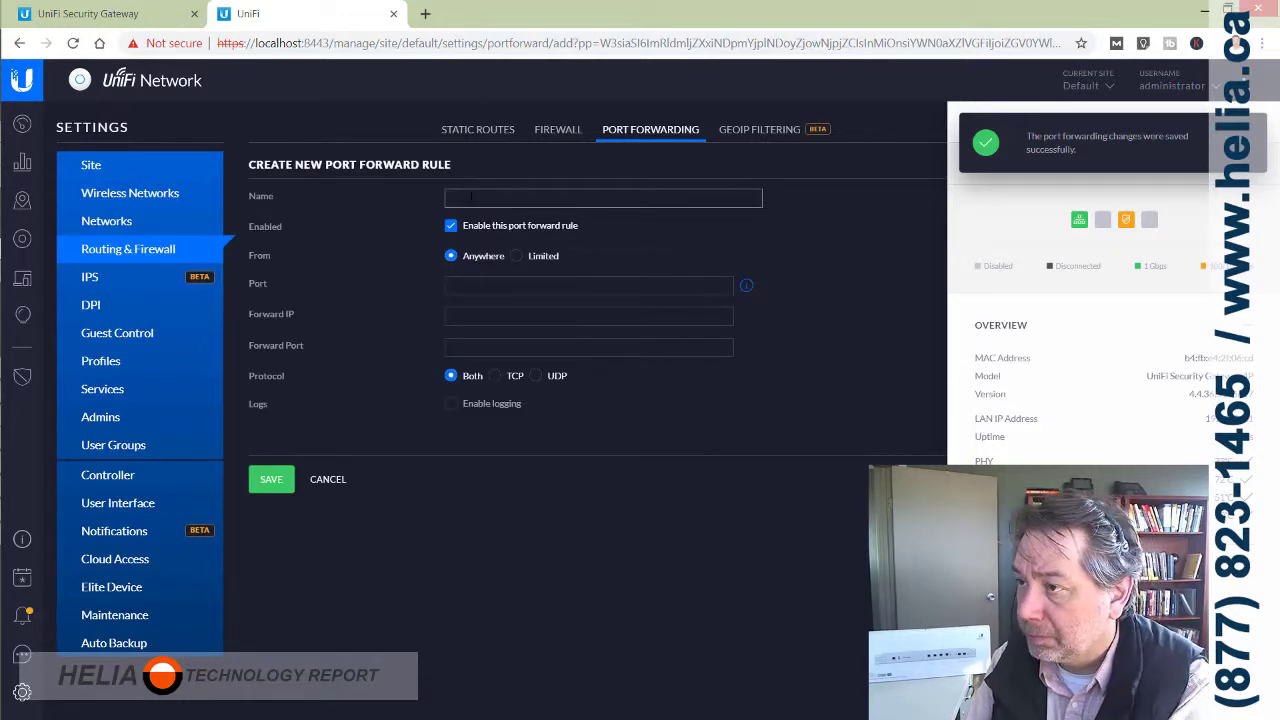
Save a TCP-only '3CX SIPS' rule forwarding port 5060 to 192.168.1.10:5061
type("3CX SIPS")
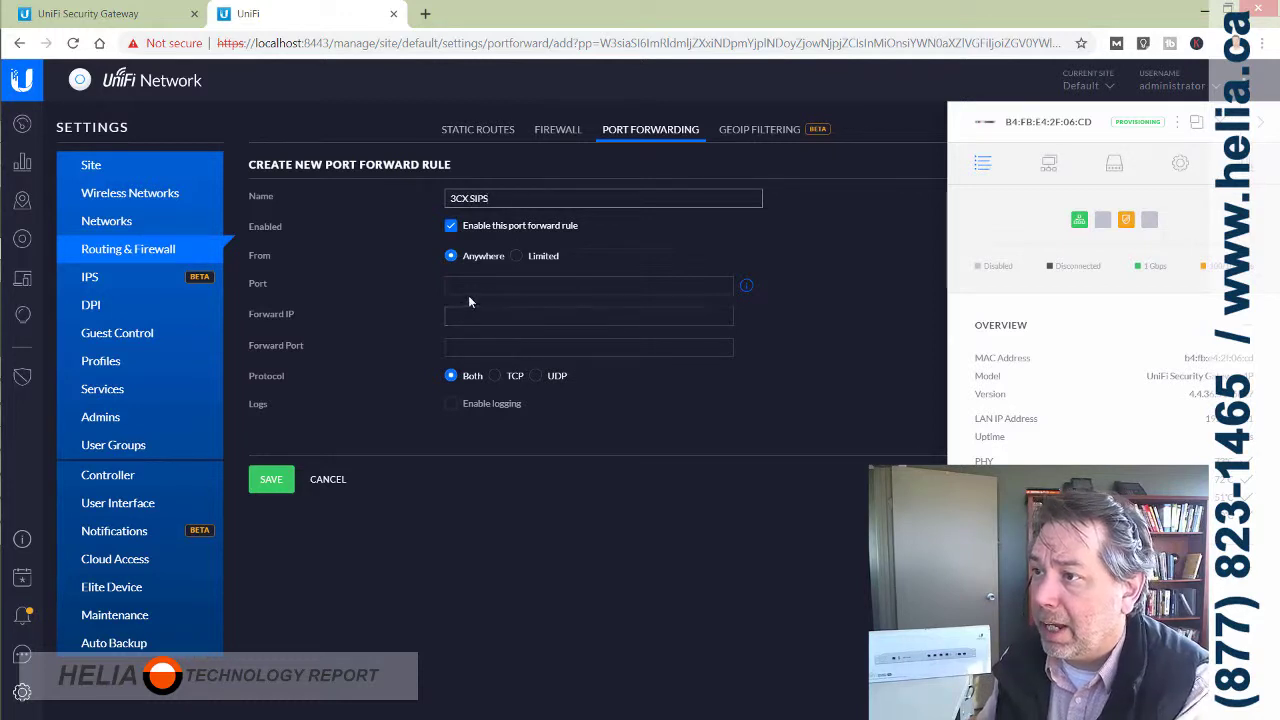
left_click(468, 291)
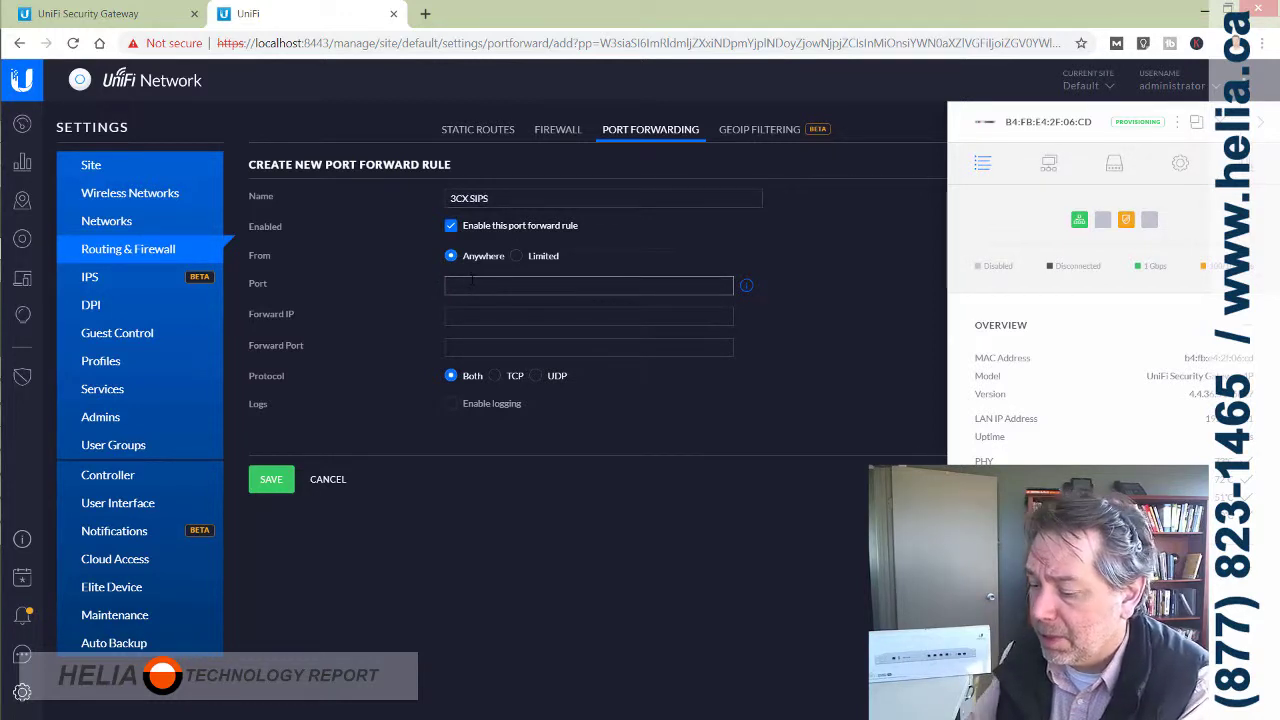
type("5060")
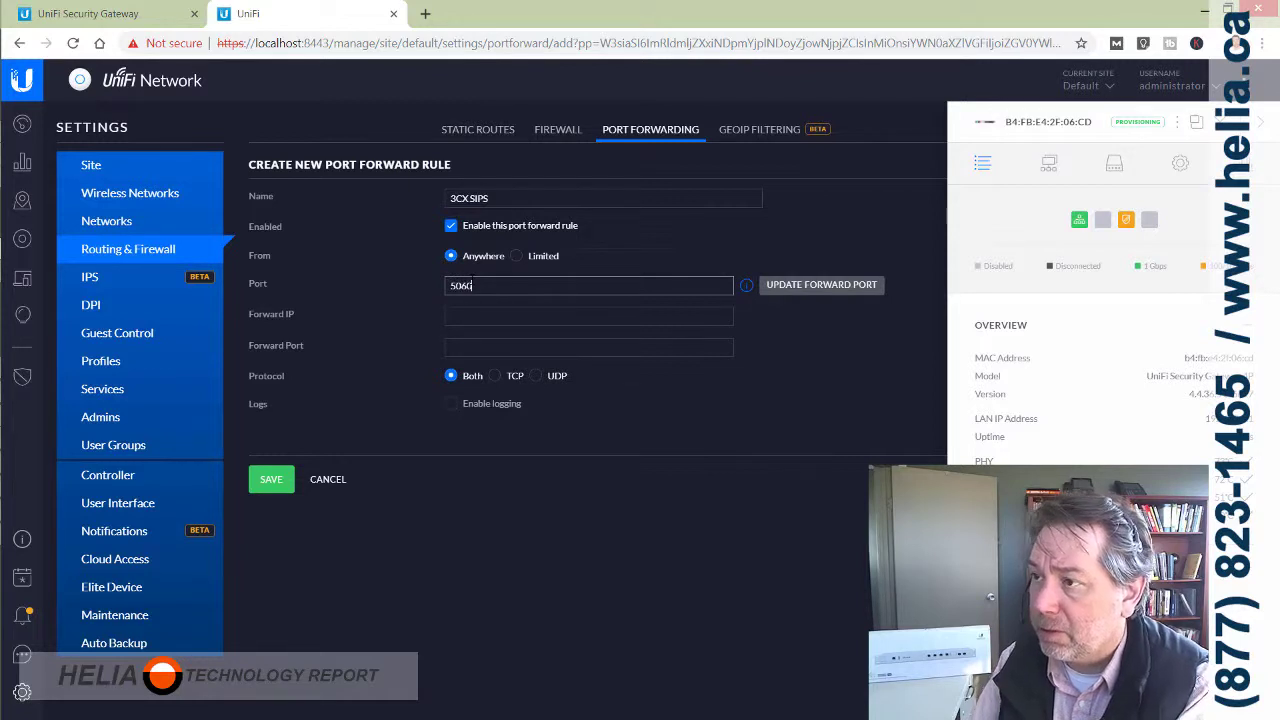
left_click(470, 314)
type("192.168.1.10")
left_click(469, 345)
type("5")
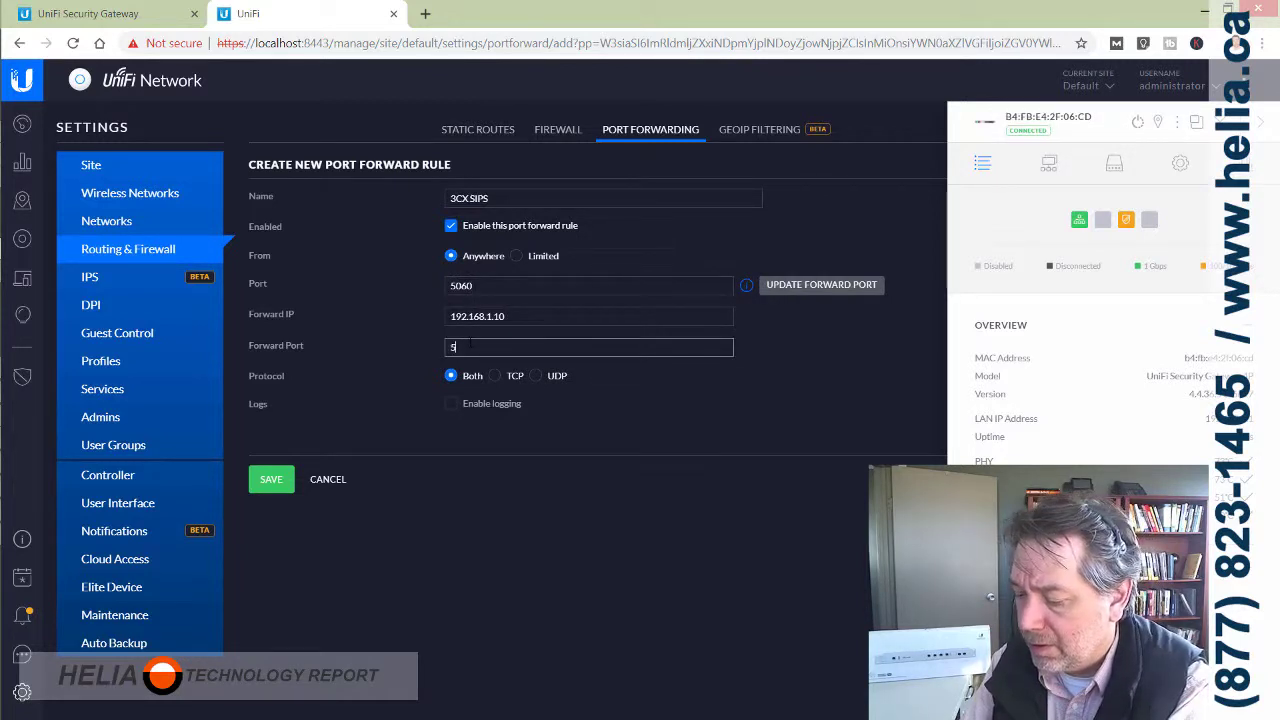
type("061")
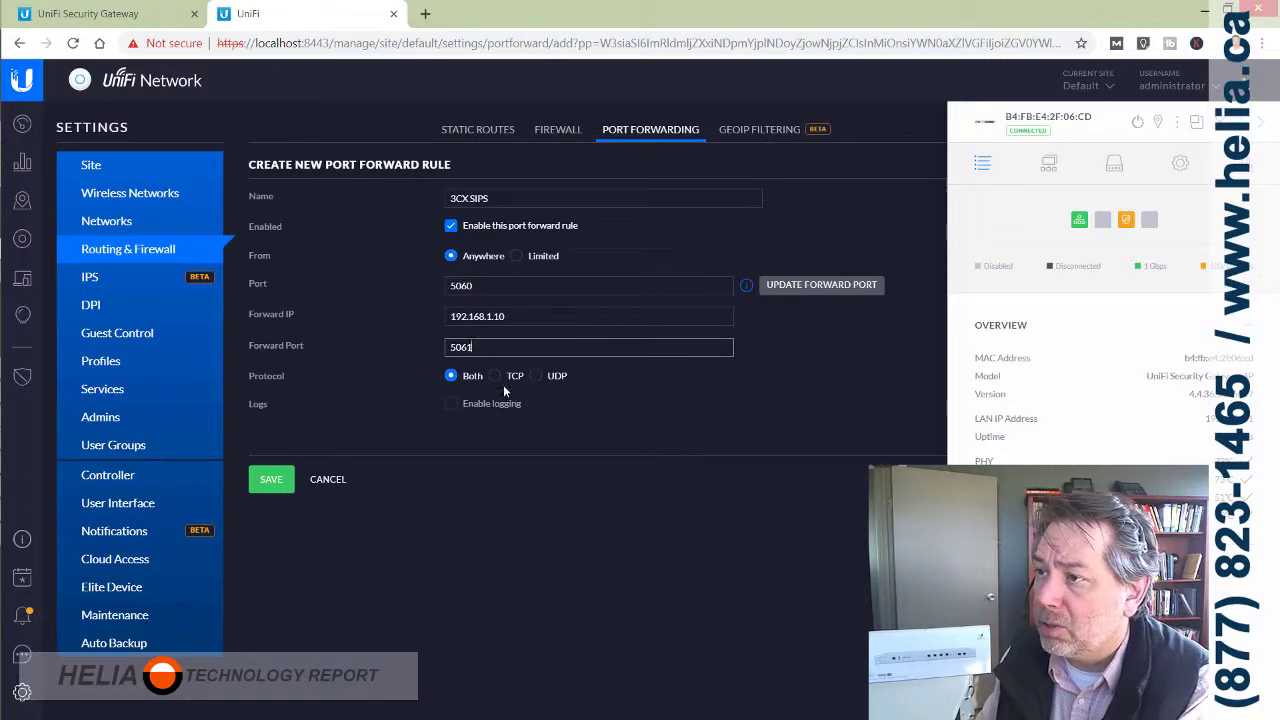
left_click(501, 380)
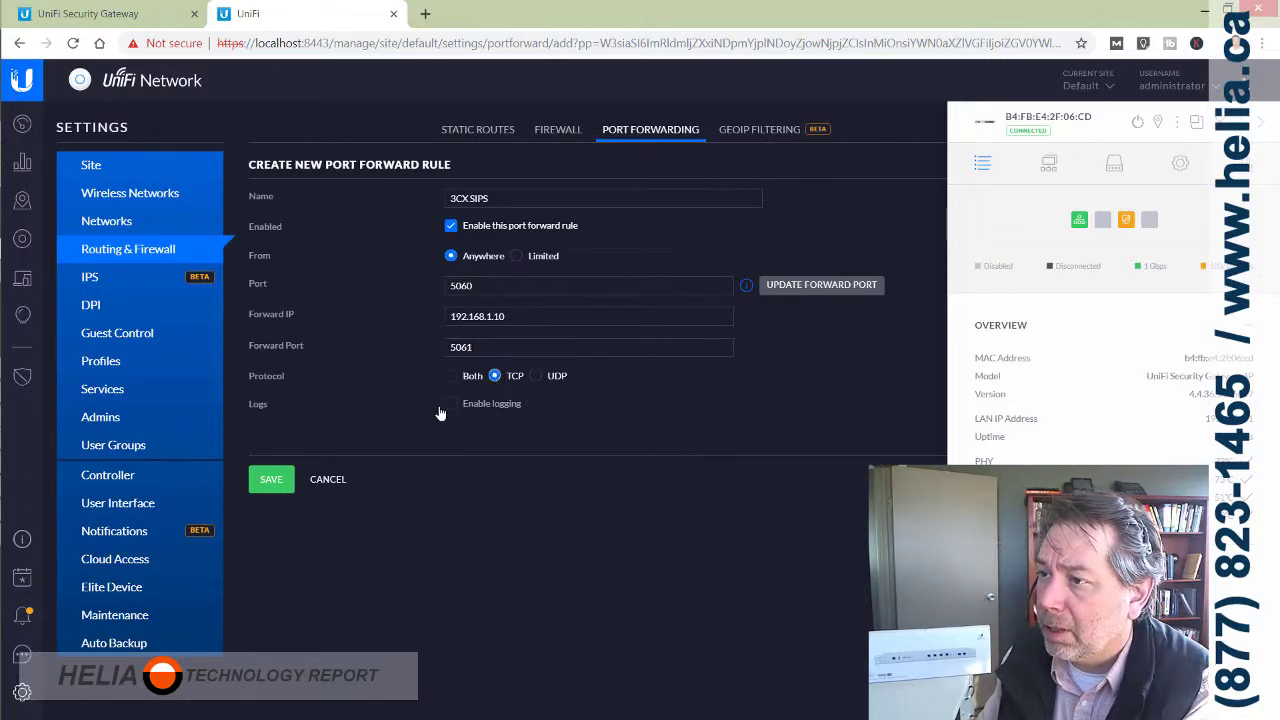
left_click(262, 484)
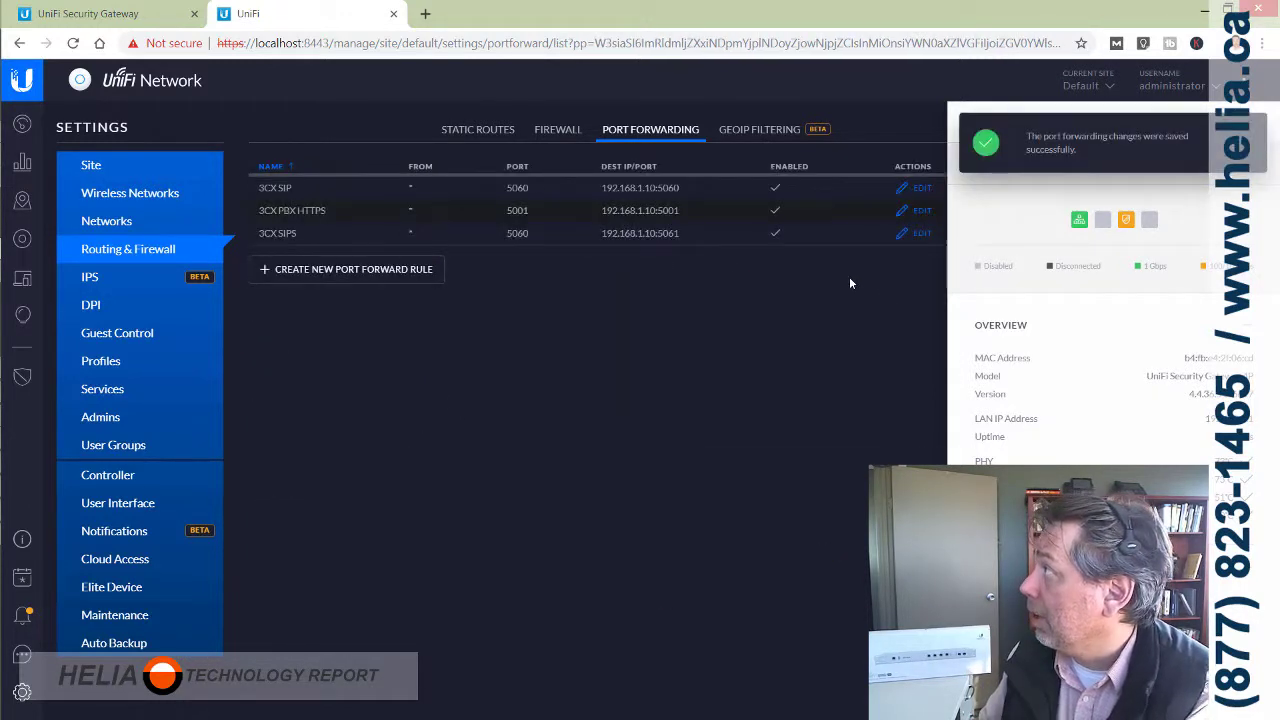
Save a '3CX Softphone' rule forwarding port 5090 to 192.168.1.10:5090
left_click(288, 280)
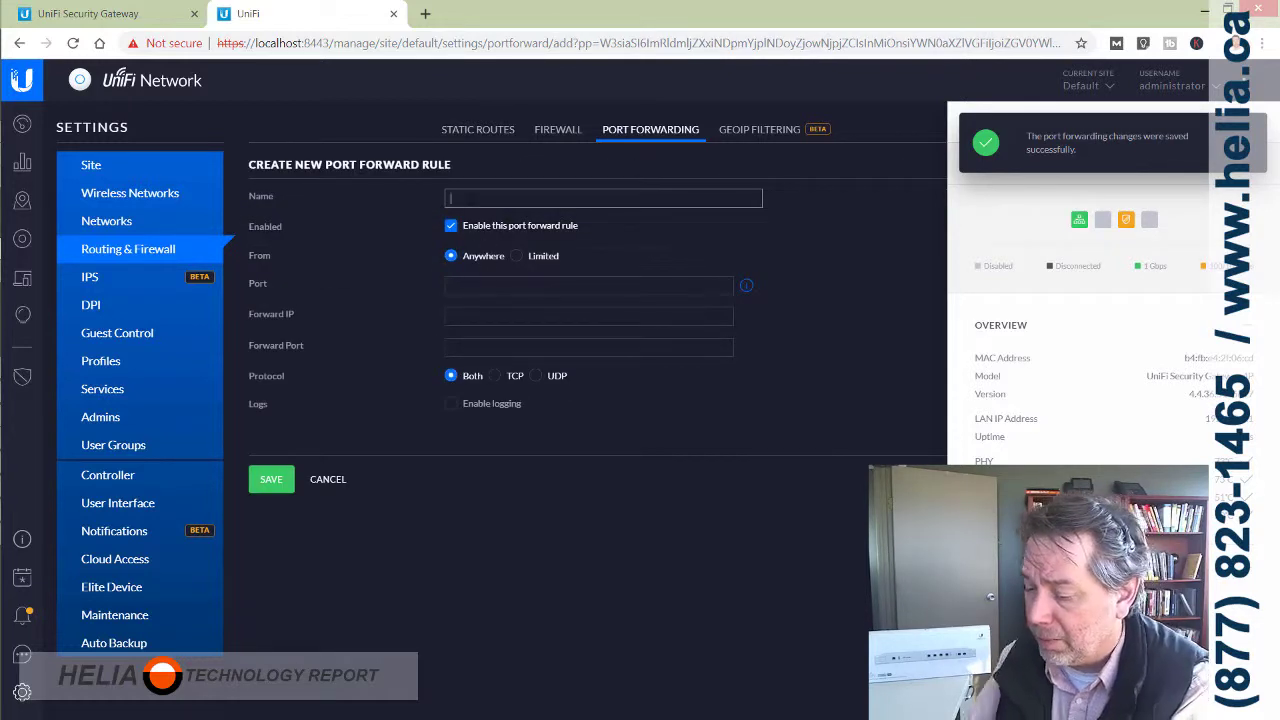
type("3CX Sof")
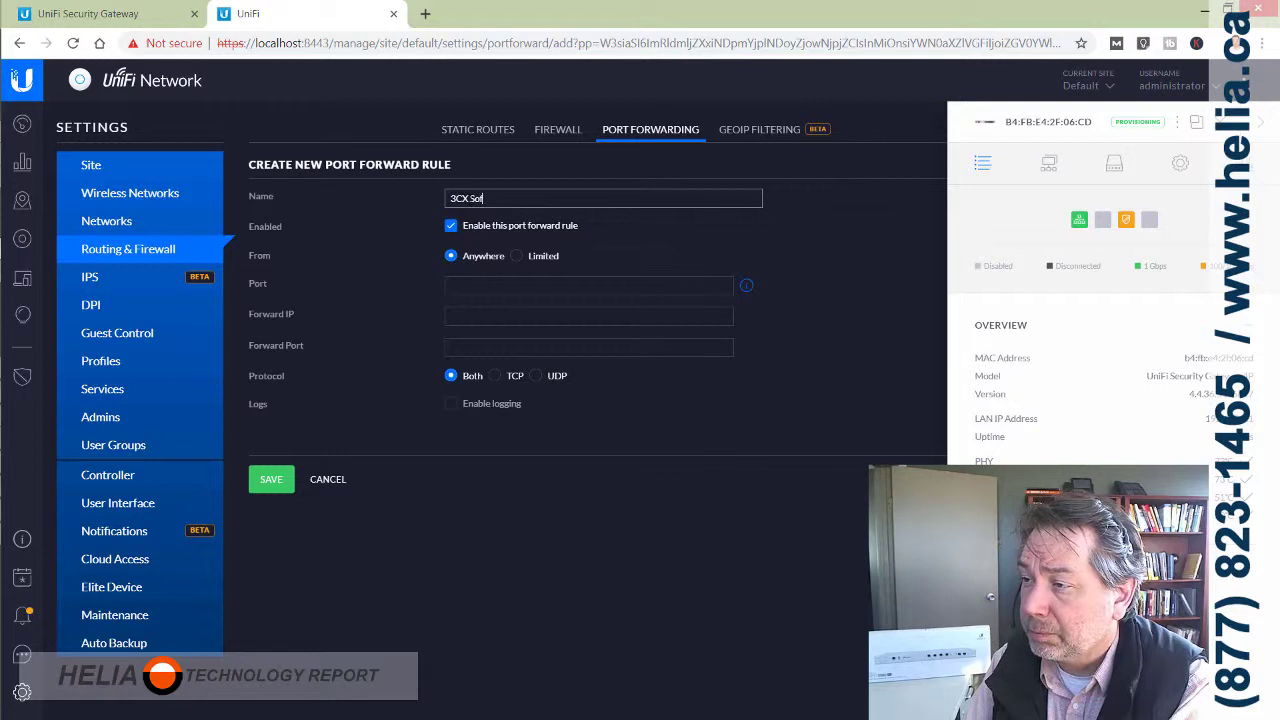
type("tphone")
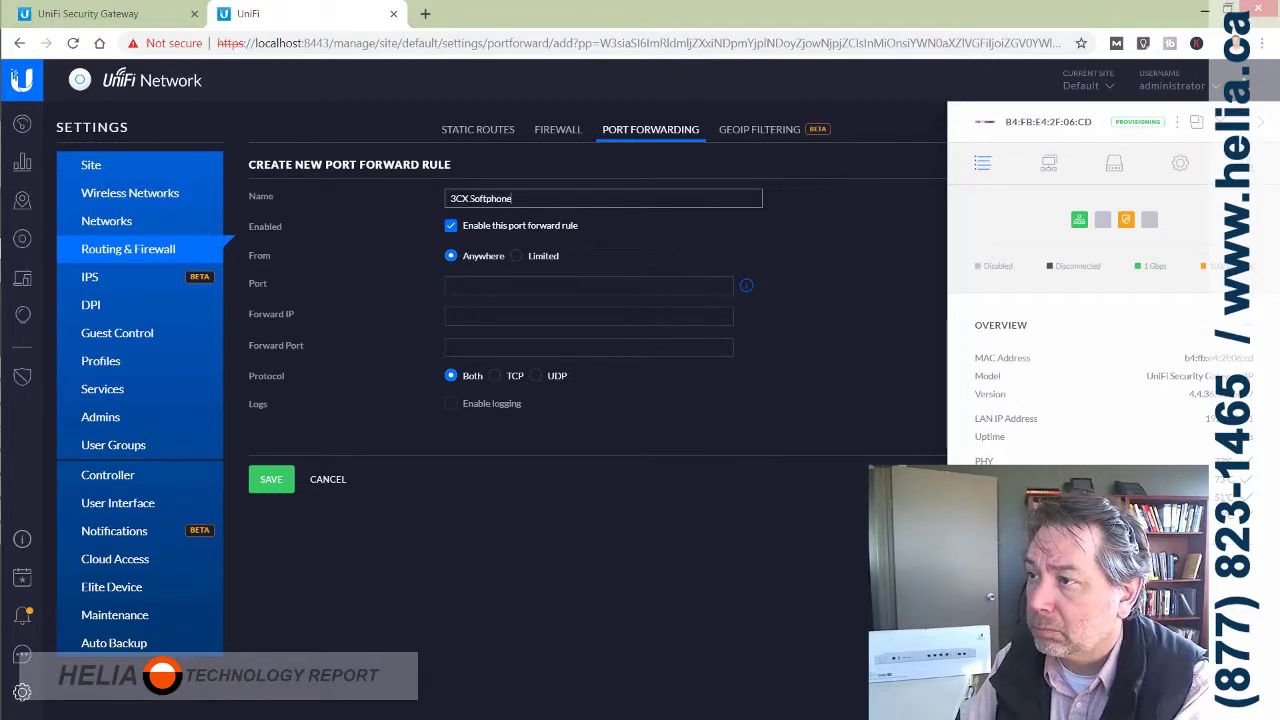
left_click(479, 286)
left_click(479, 286)
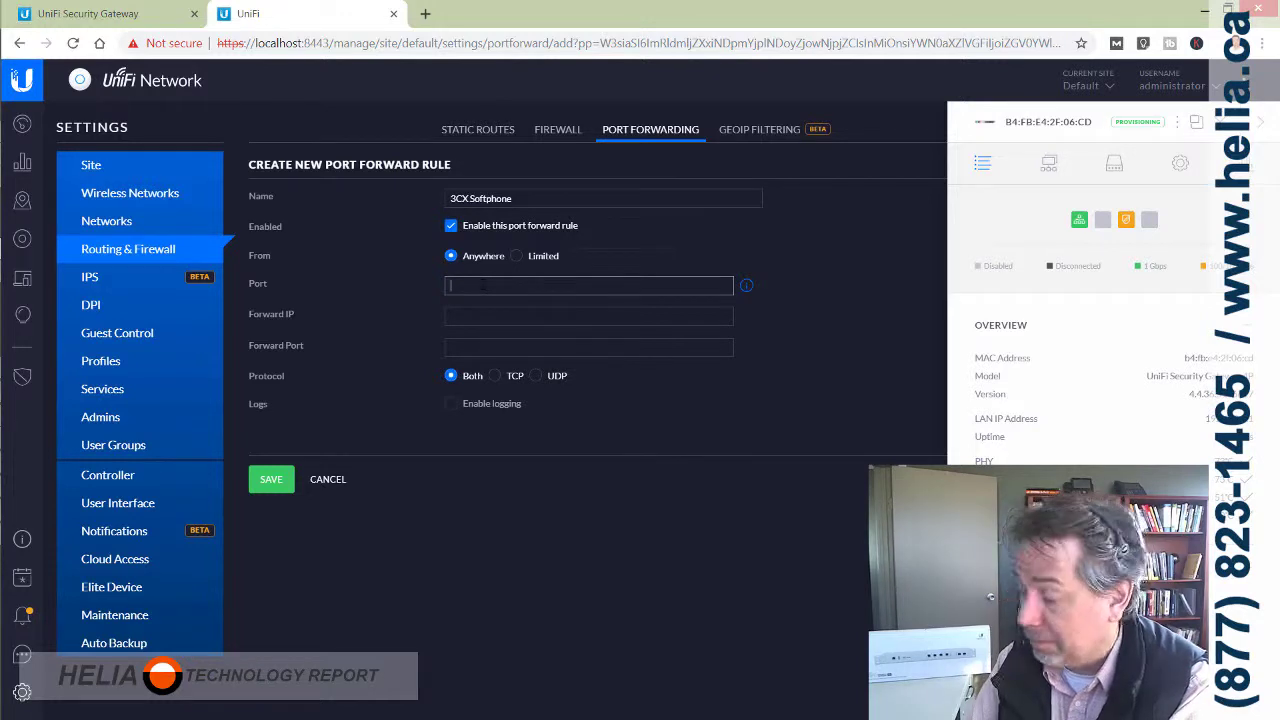
type("5090")
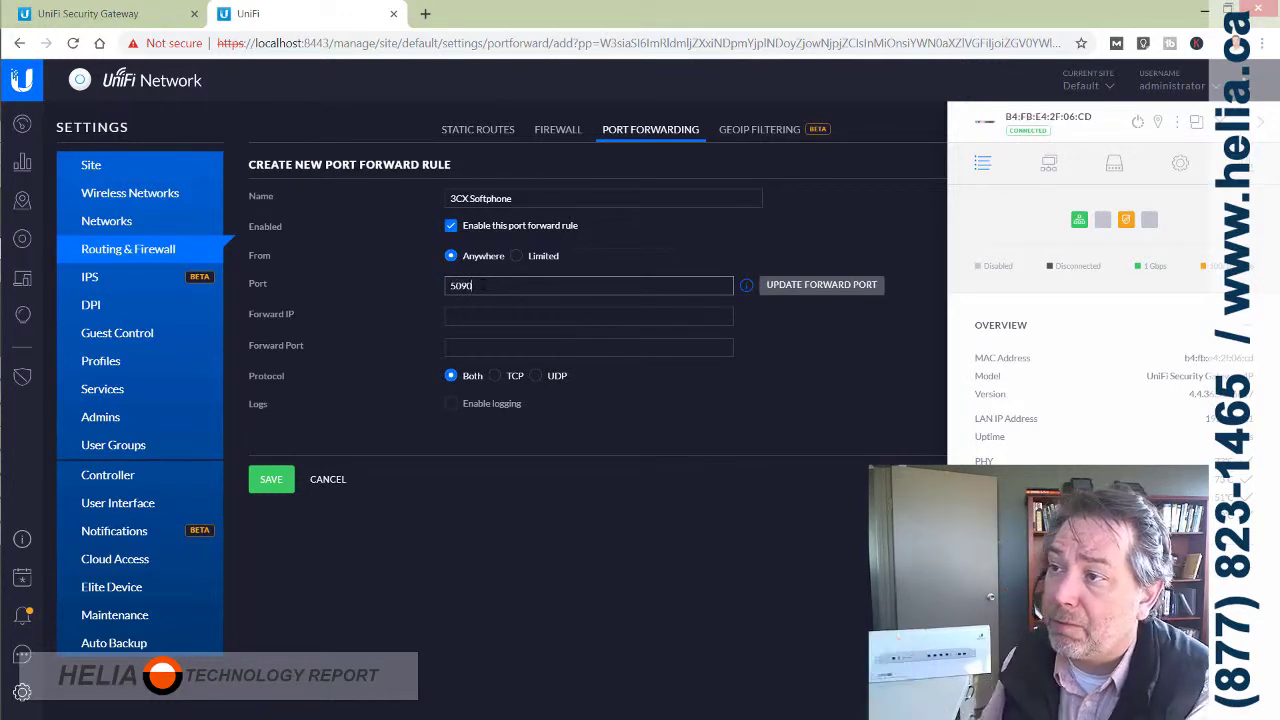
left_click(455, 315)
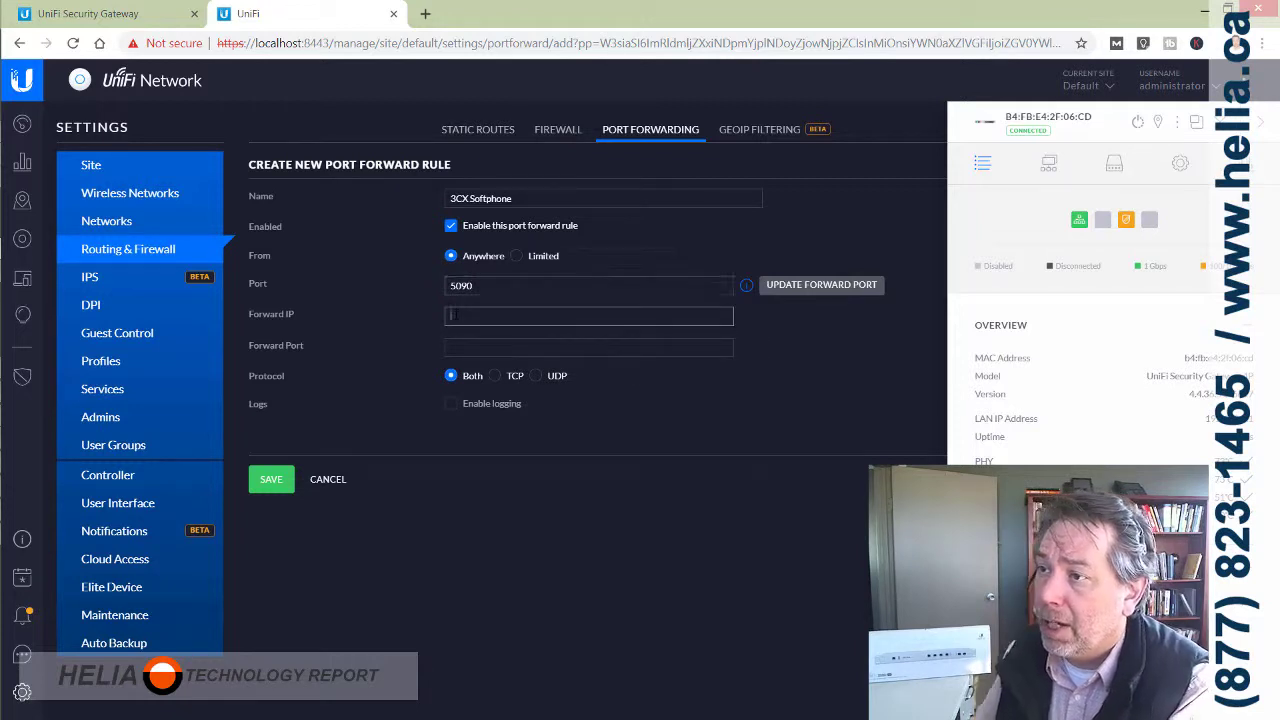
type("192.168.1.10")
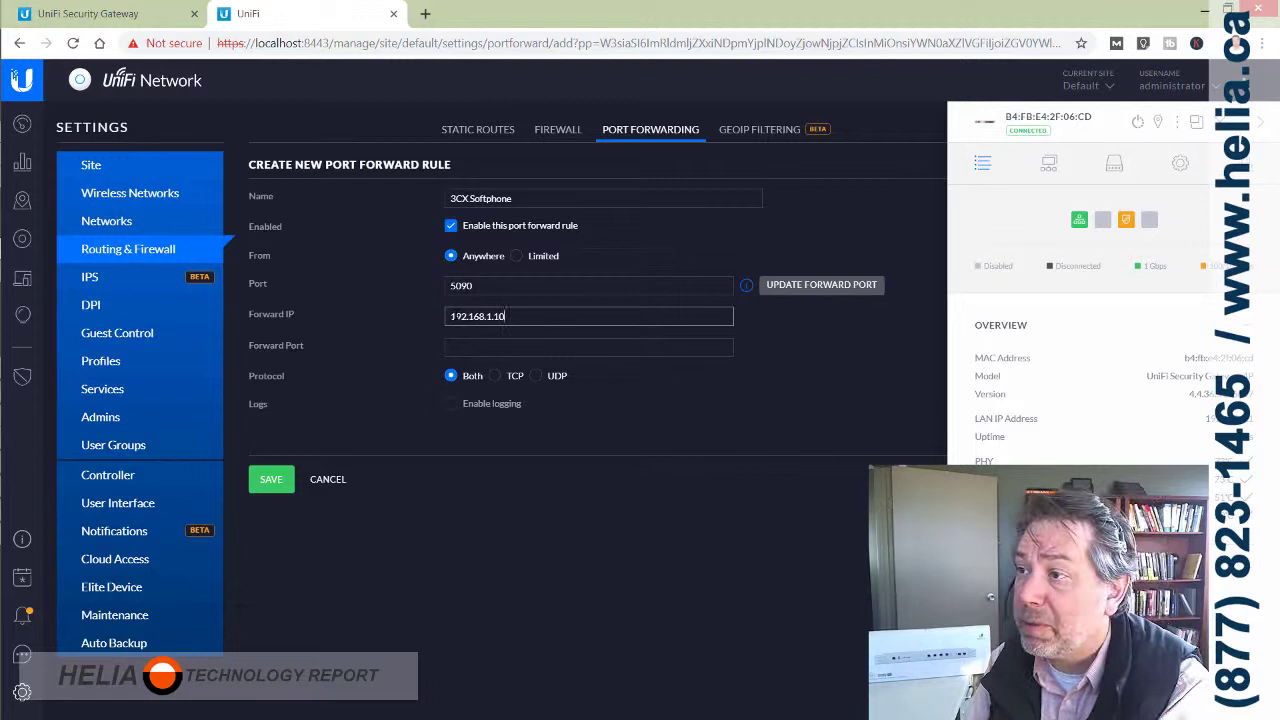
left_click(460, 346)
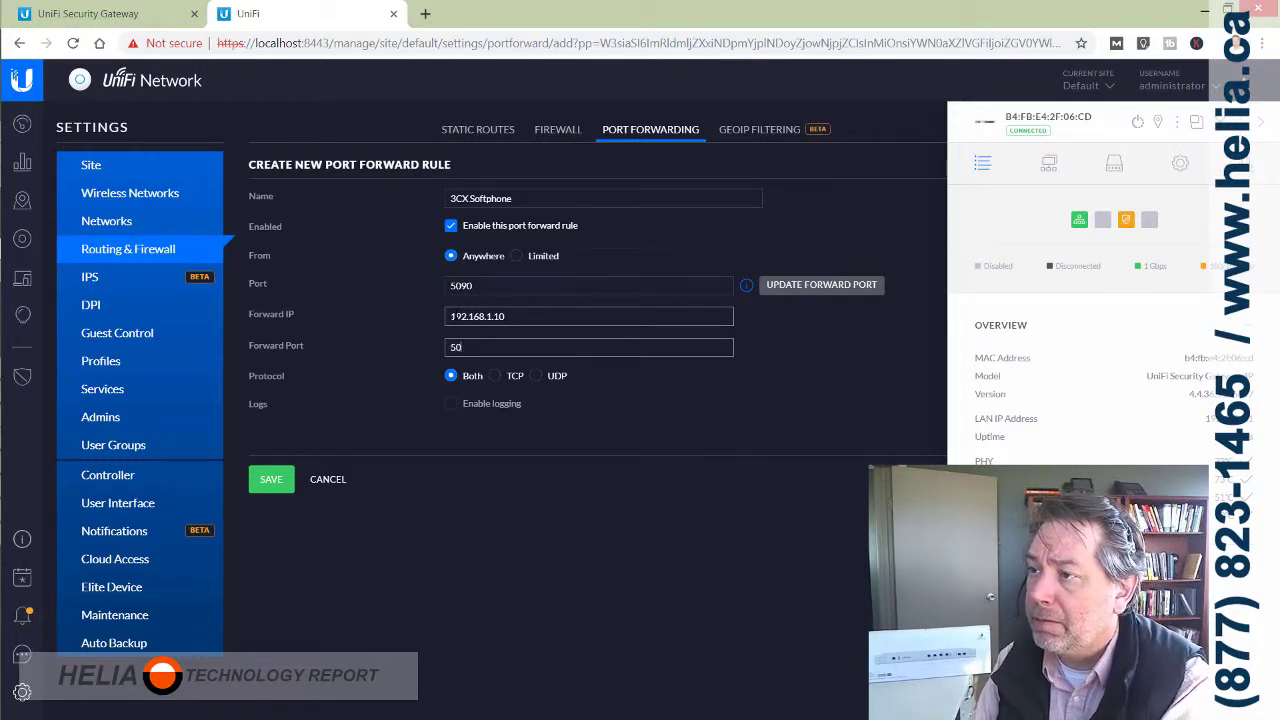
type("90")
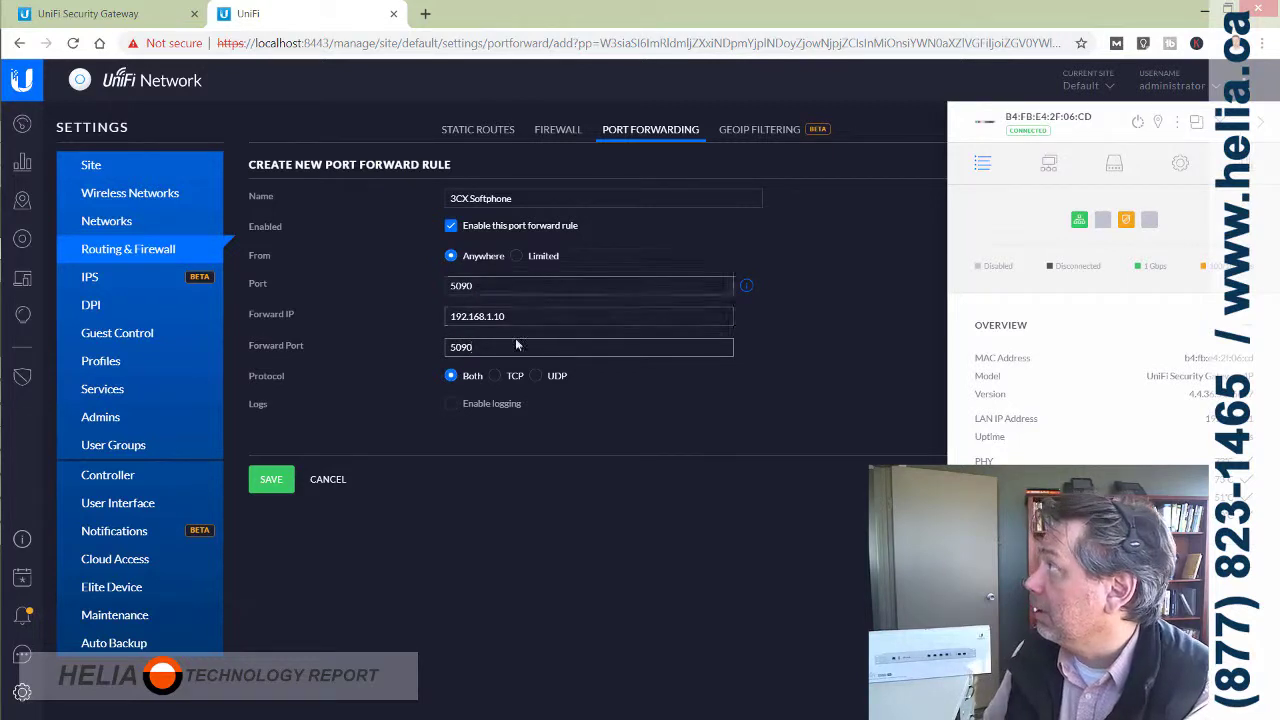
left_click(271, 480)
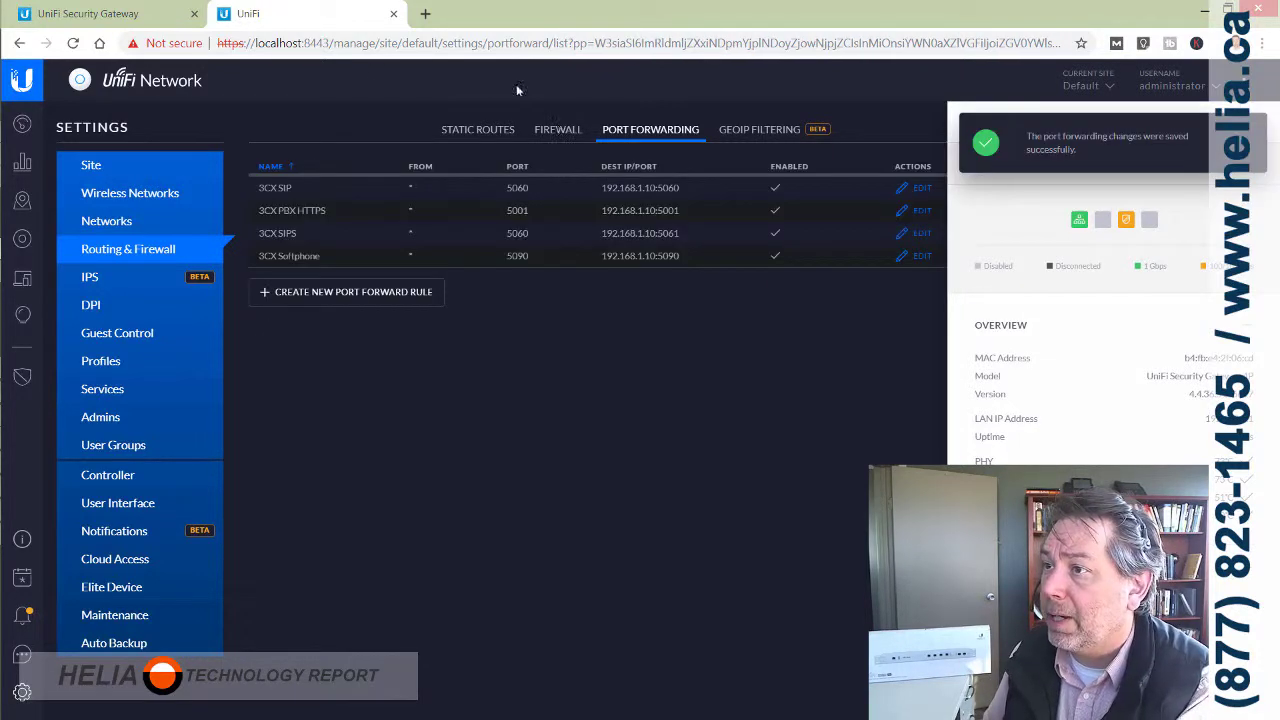
Save a UDP-only '3CX RTP' rule forwarding ports 9000-10999 to 192.168.1.10
left_click(347, 300)
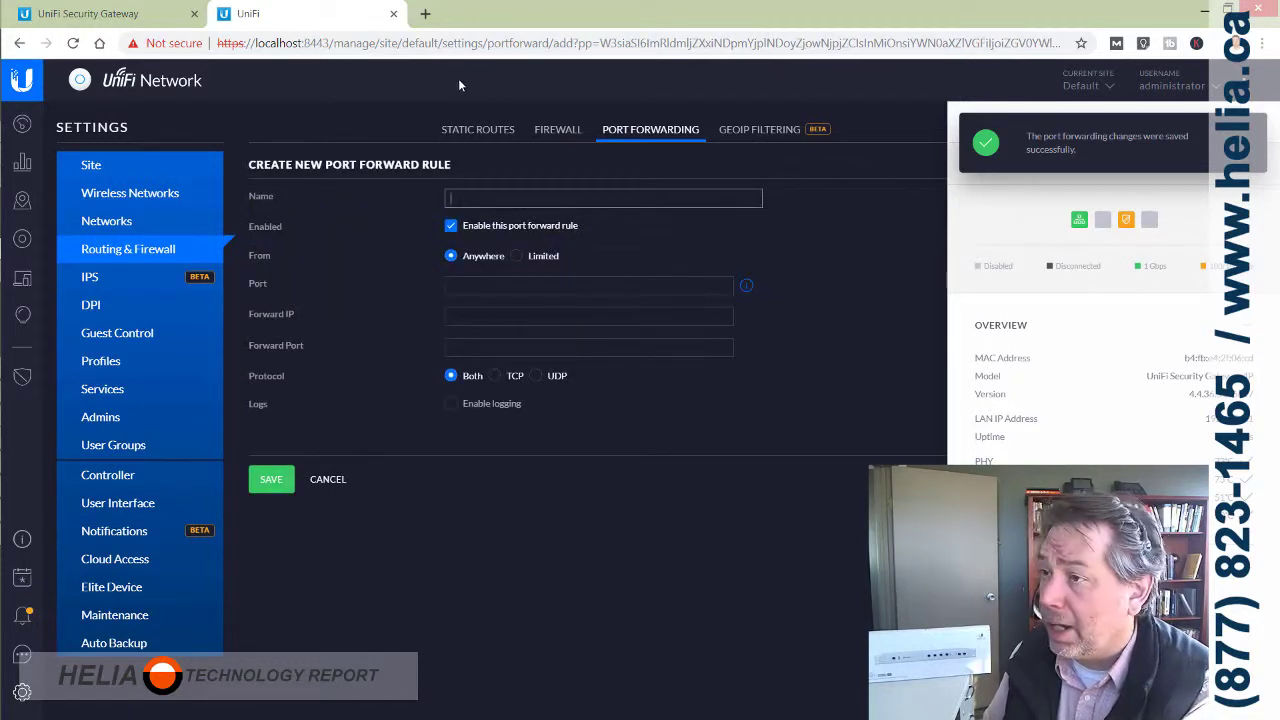
type("3C")
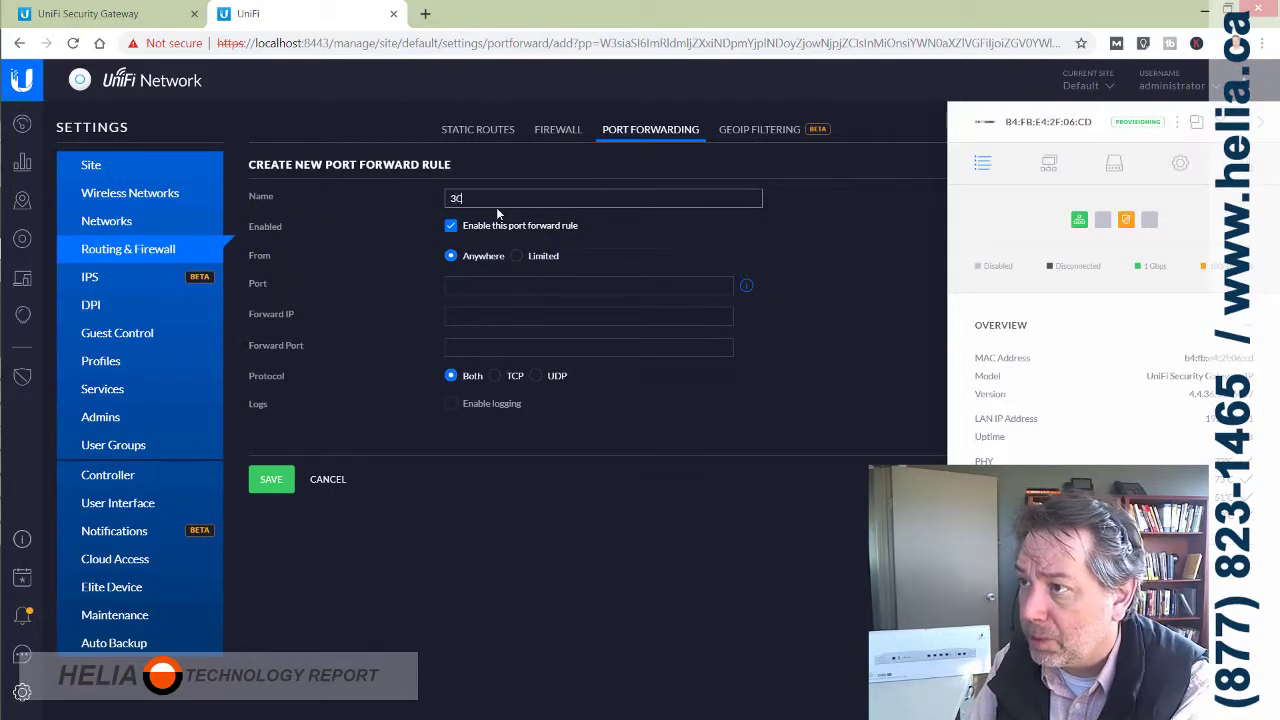
type("X")
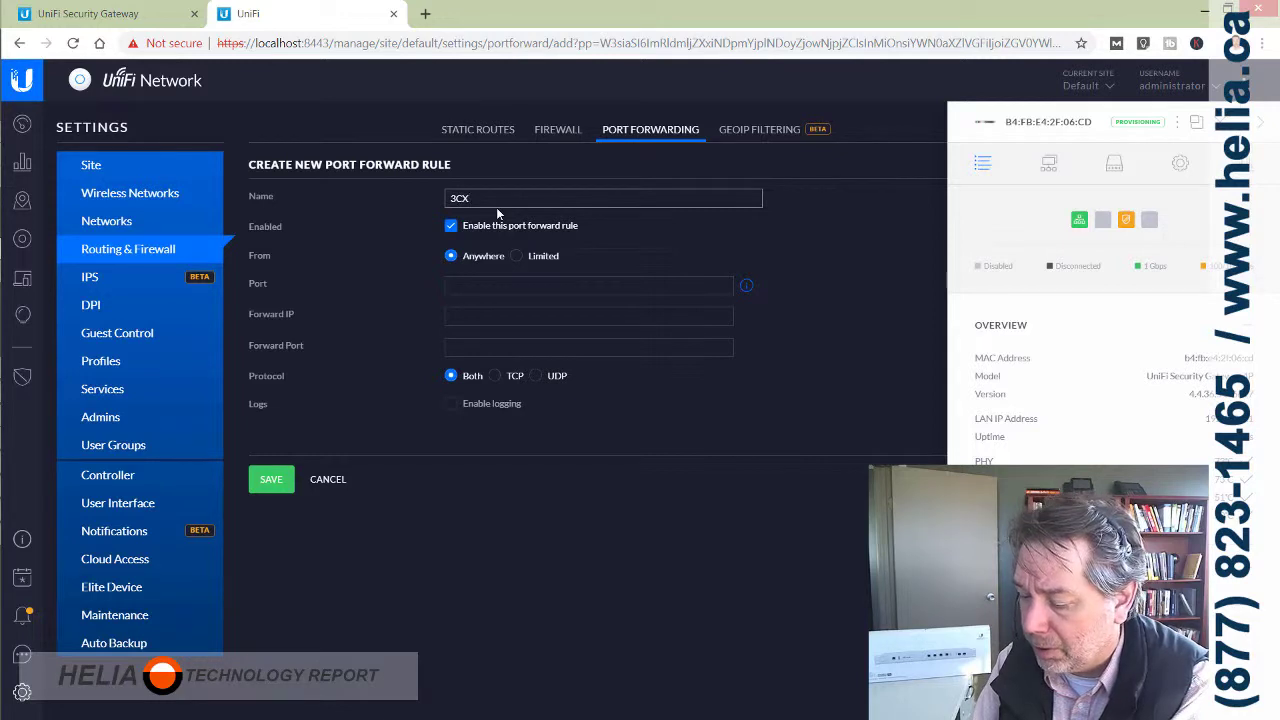
type(" RTP")
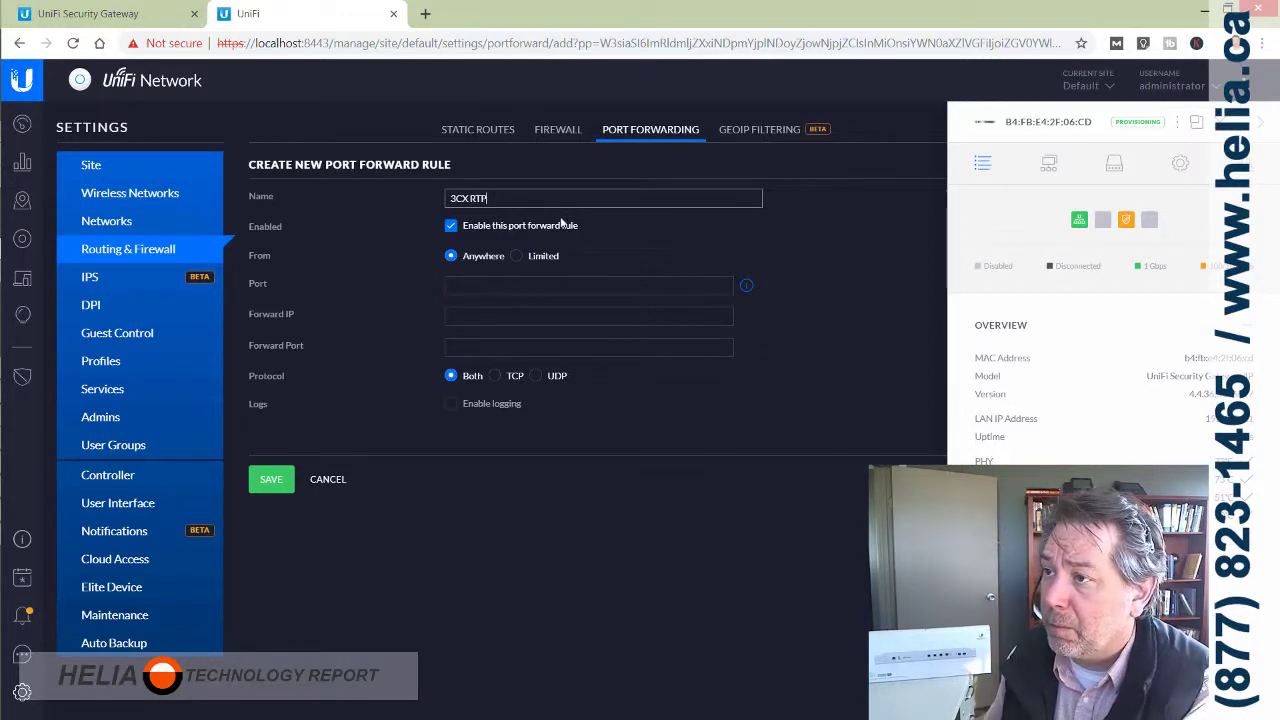
key("Tab")
key("Tab")
key("Tab")
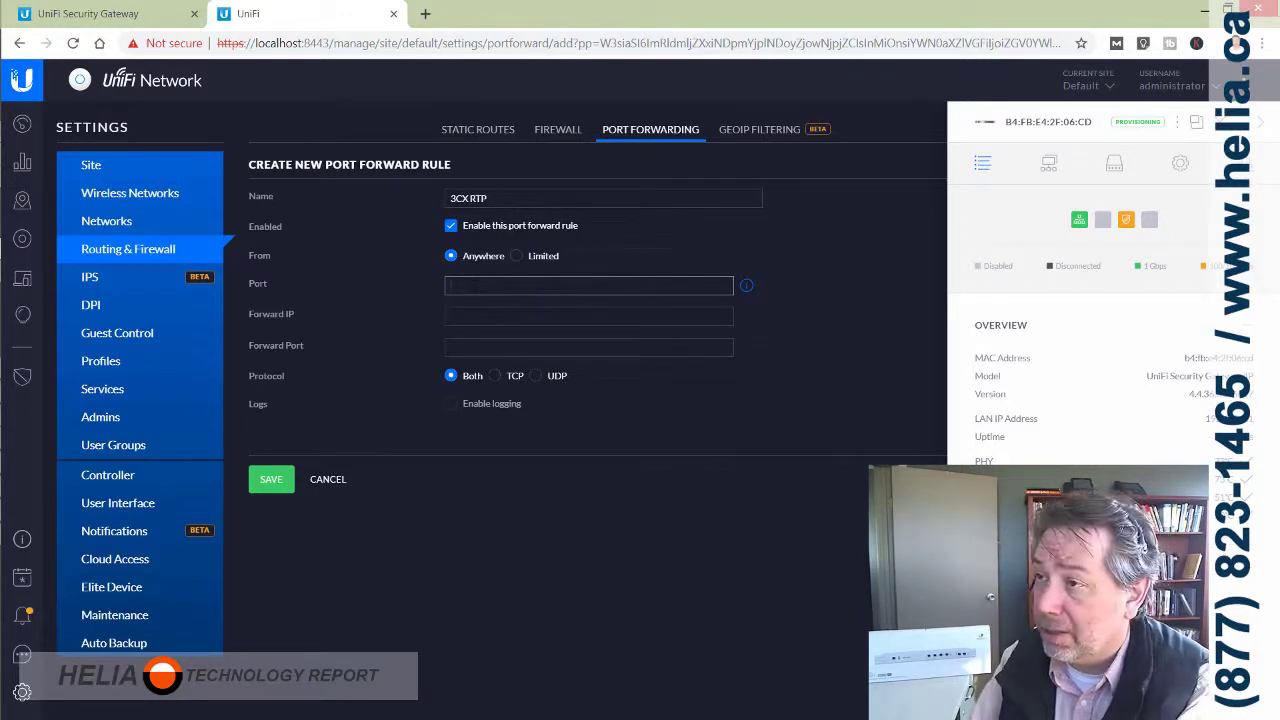
type("900")
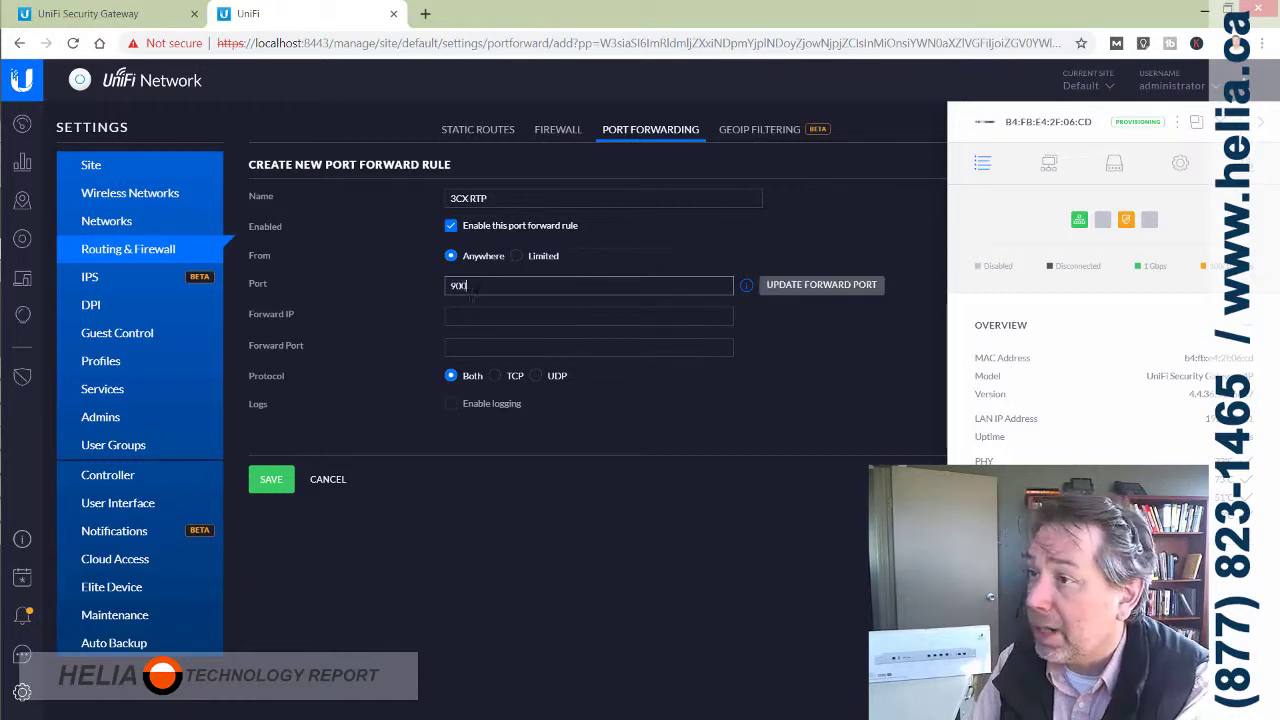
type("0-")
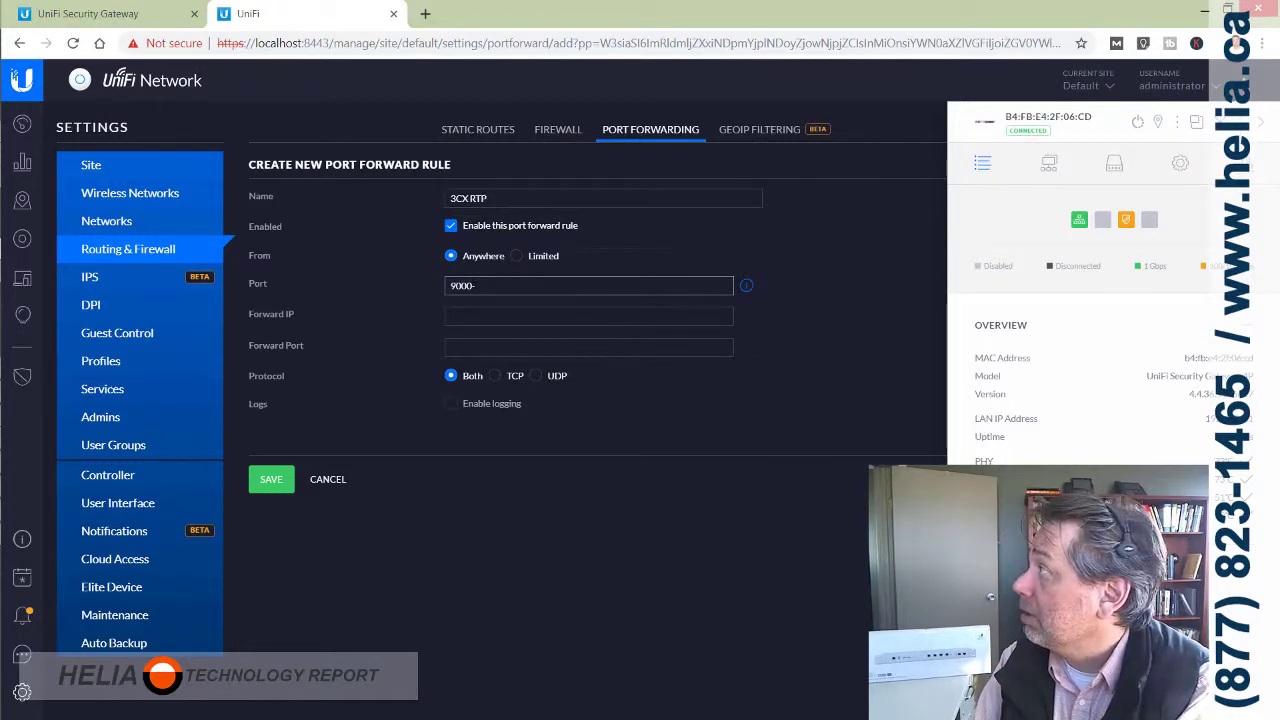
type("10999")
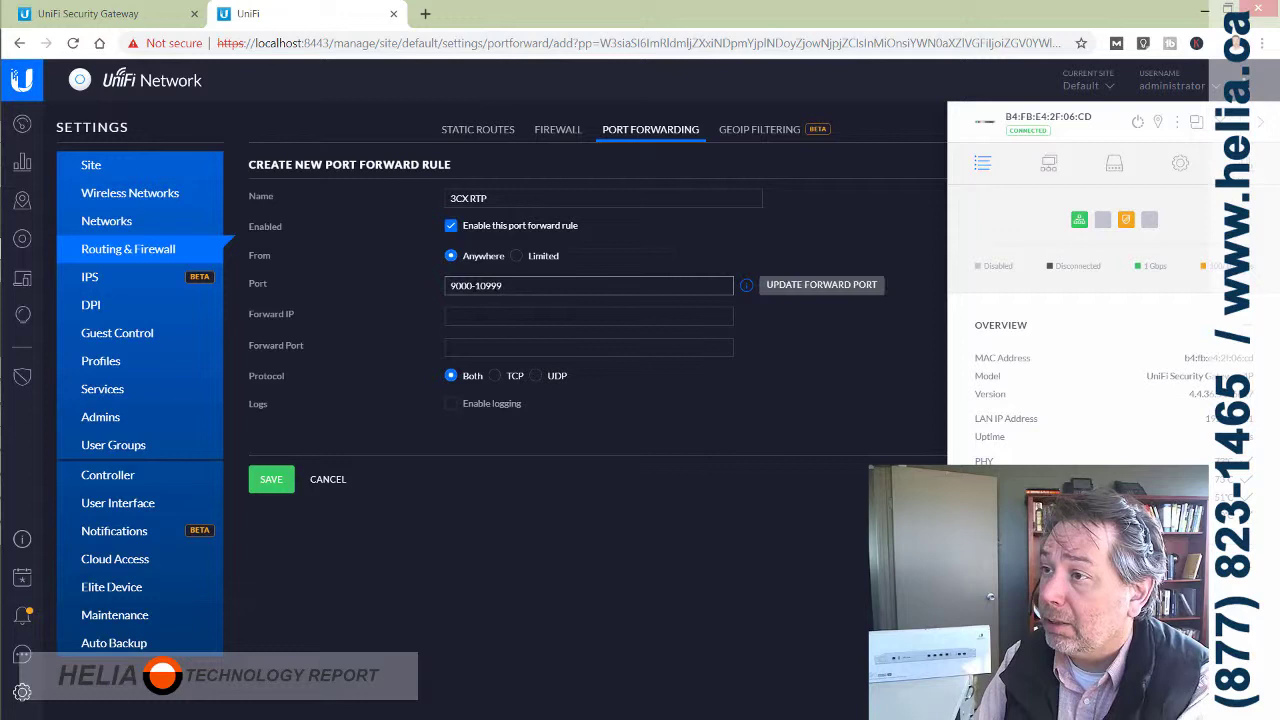
key("Tab")
type("192.168.1.10")
key("Tab")
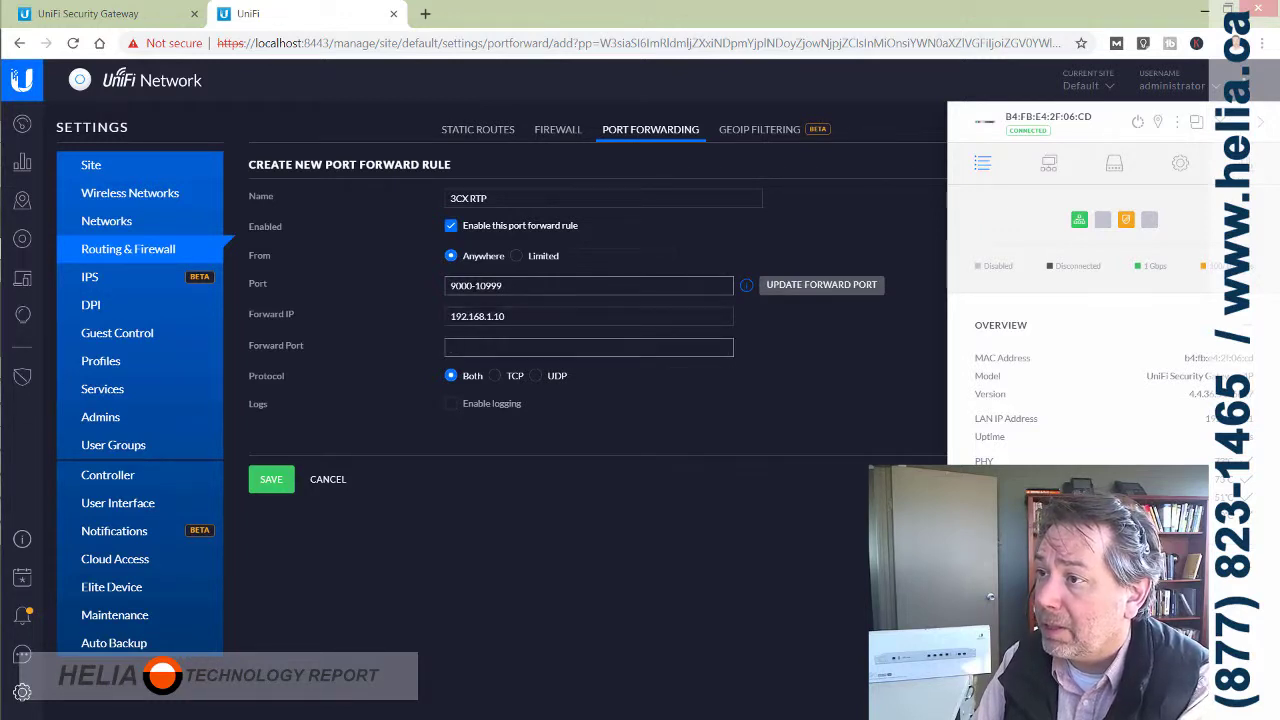
type("9000")
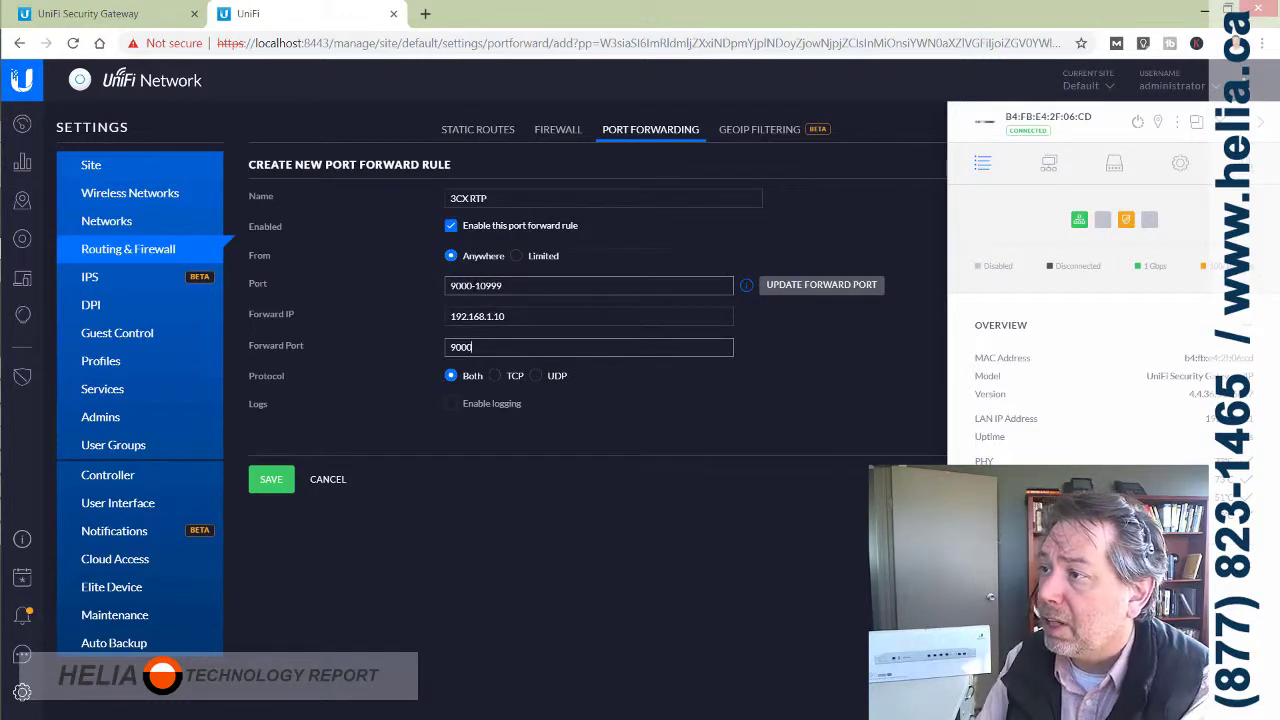
left_click(830, 290)
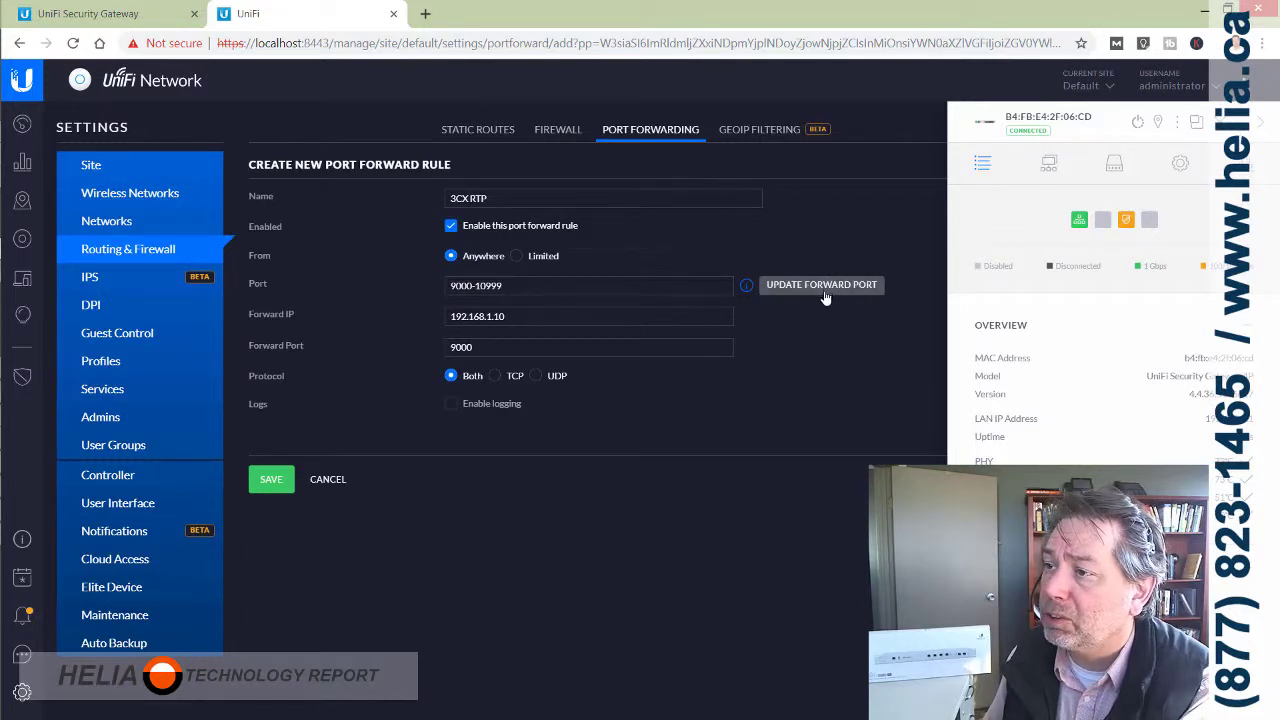
left_click(535, 378)
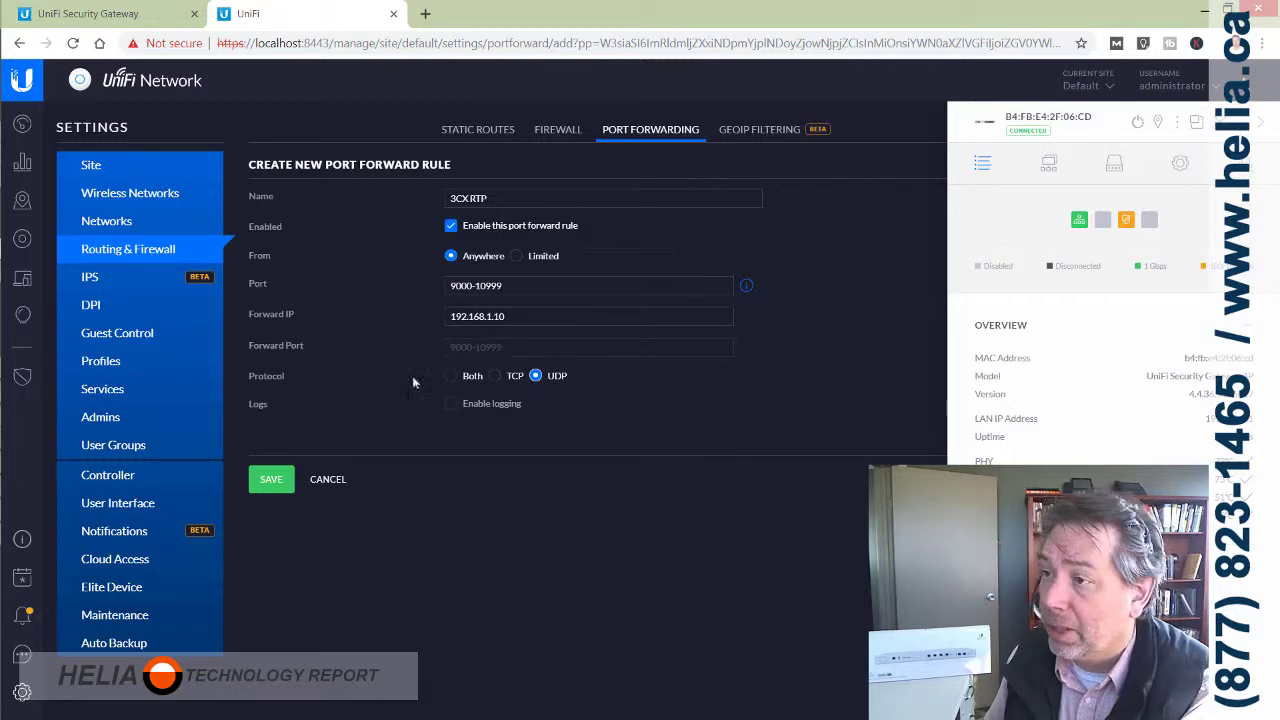
left_click(272, 480)
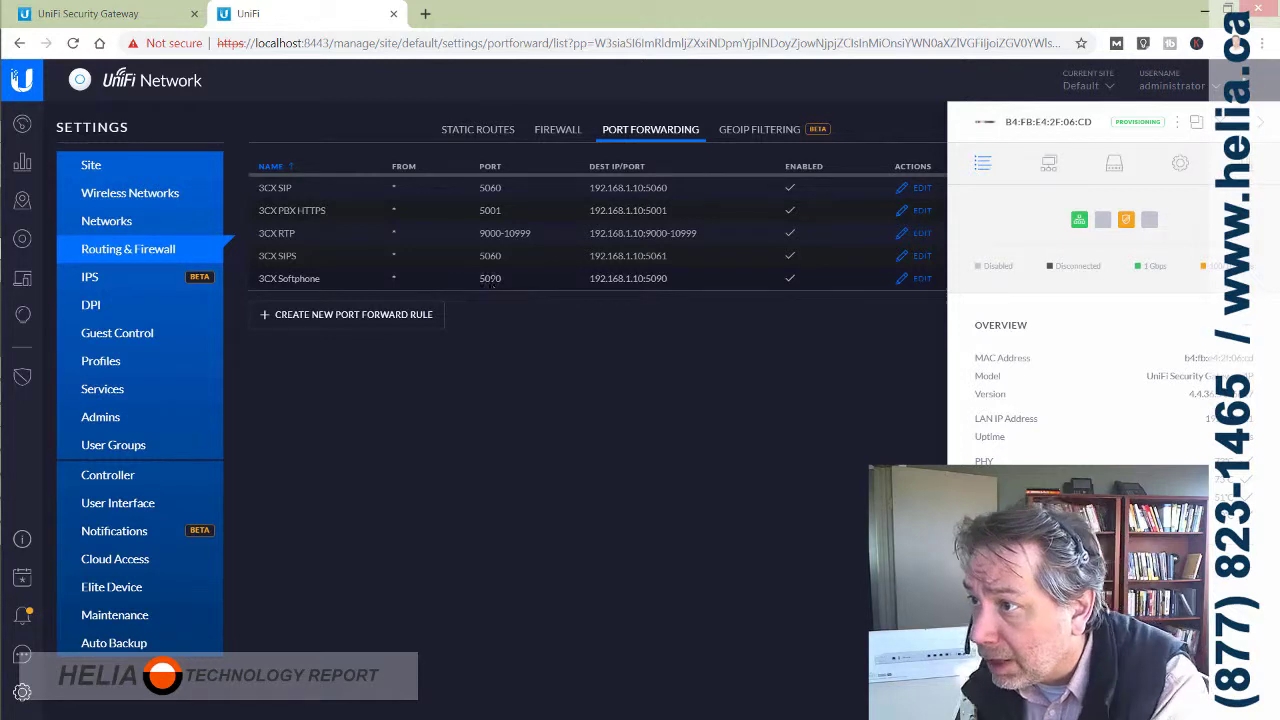
Change the 3CX SIPS rule's external port from 5060 to 5061 and save it
left_click(903, 258)
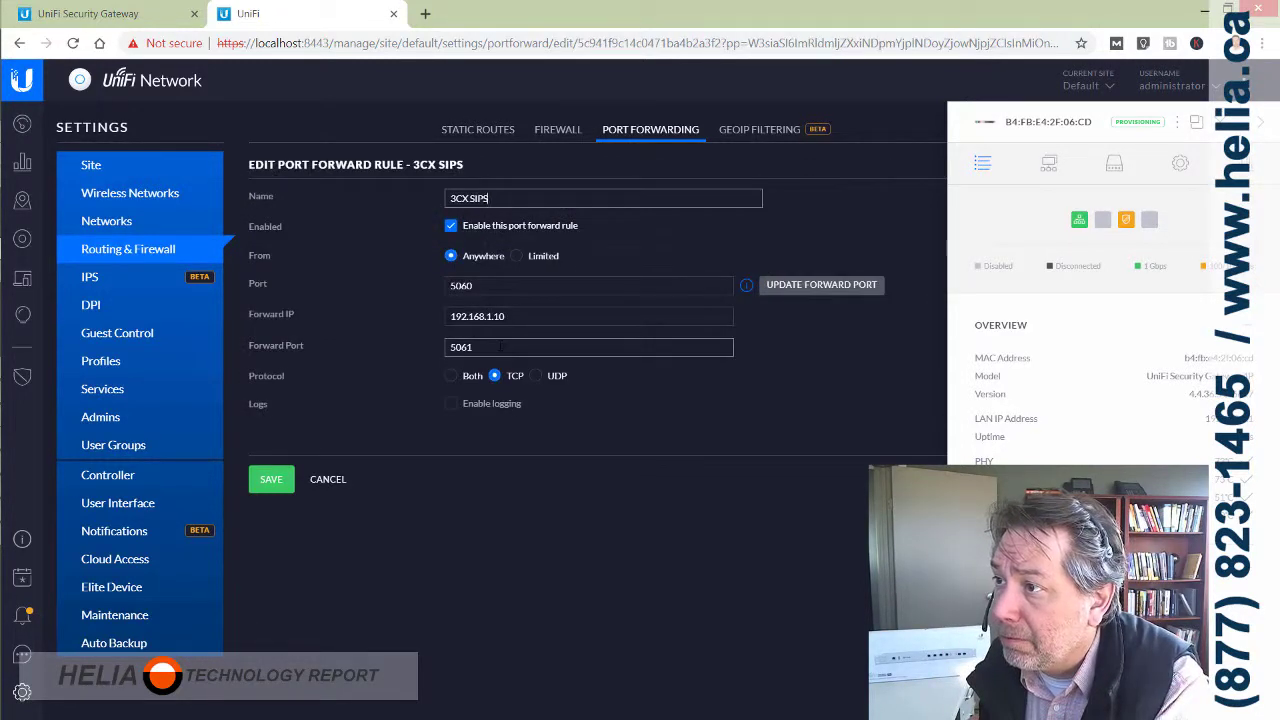
left_click(484, 286)
key("BackSpace")
type("1")
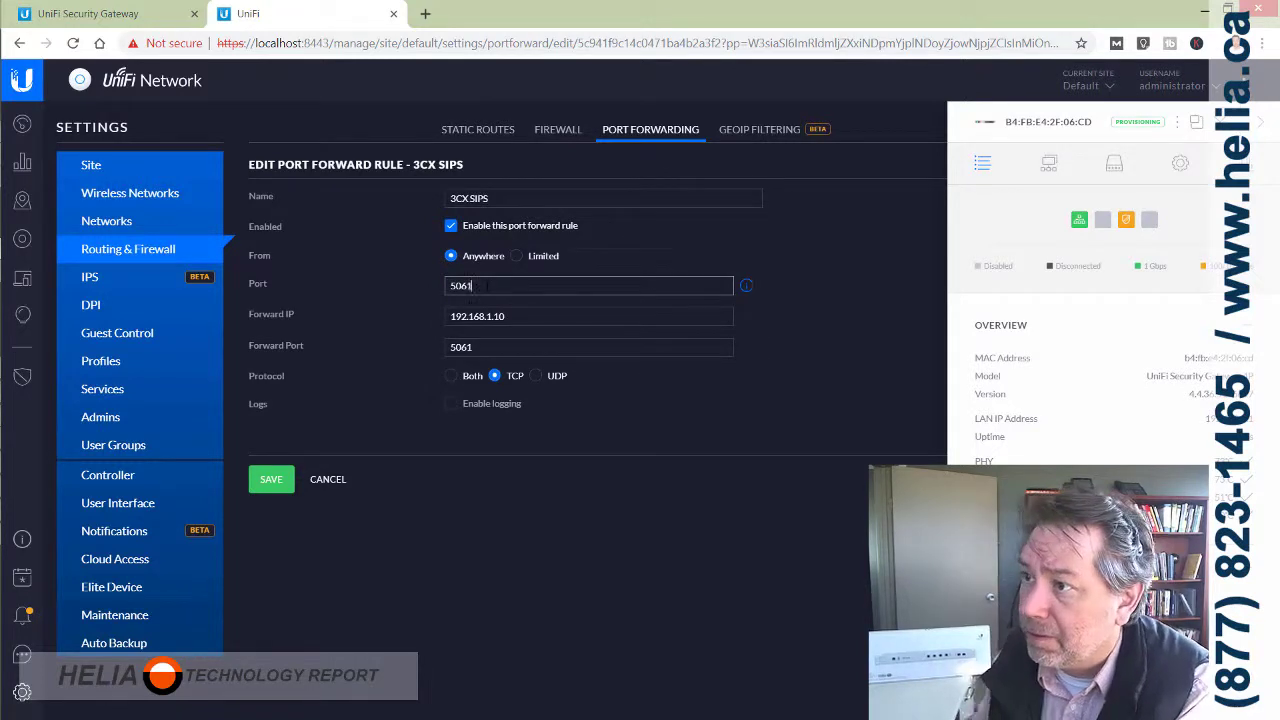
key("Return")
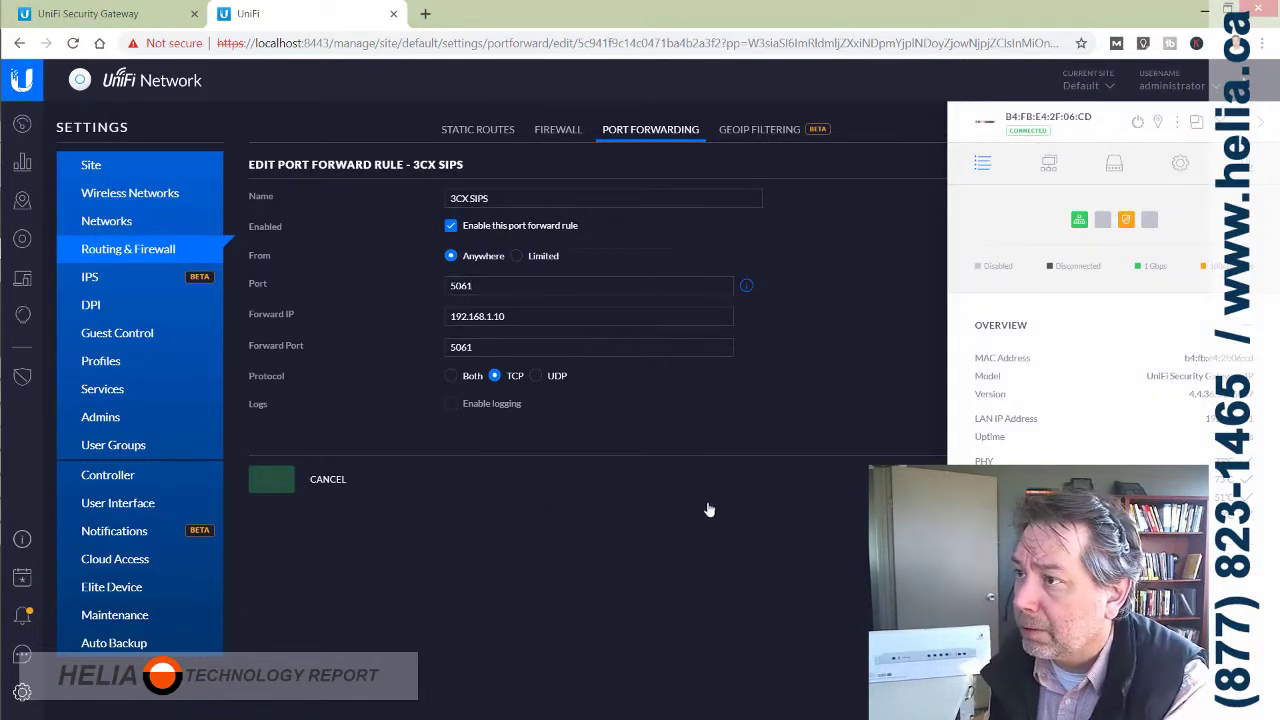